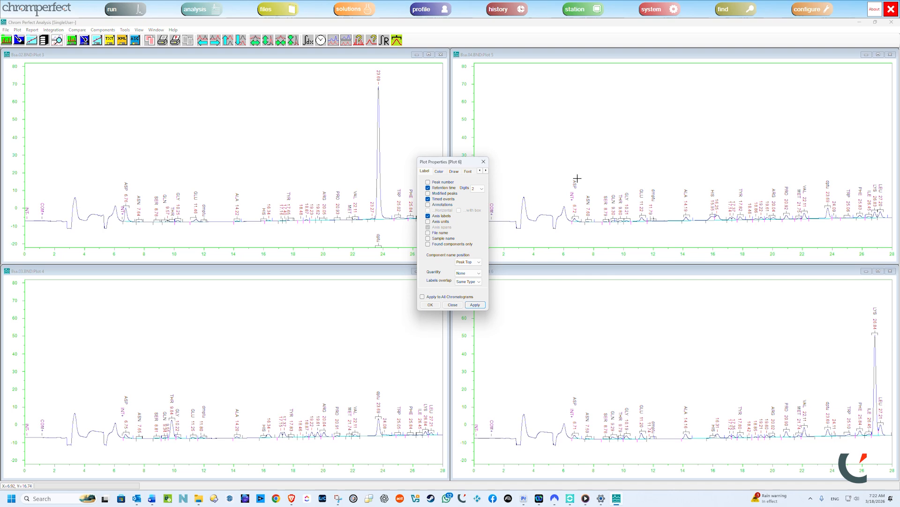
pyautogui.click(486, 171)
pyautogui.click(486, 171)
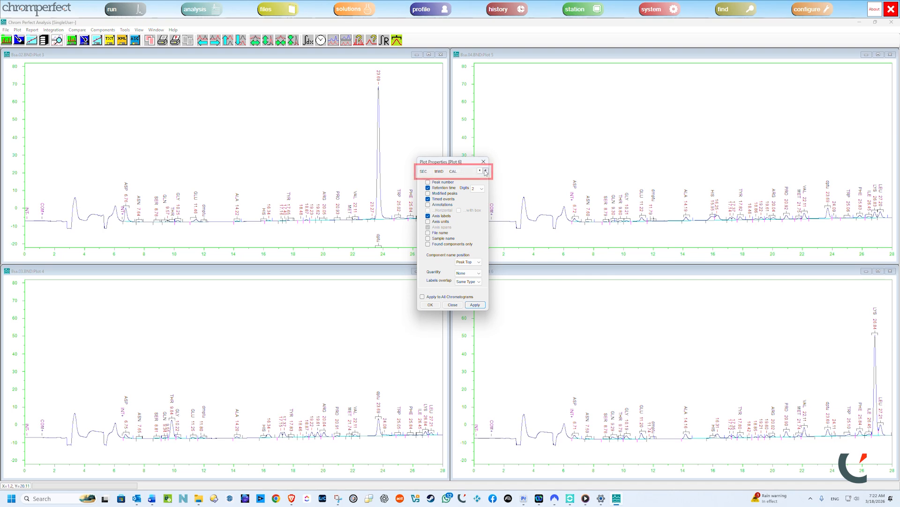
pyautogui.click(479, 171)
pyautogui.click(479, 170)
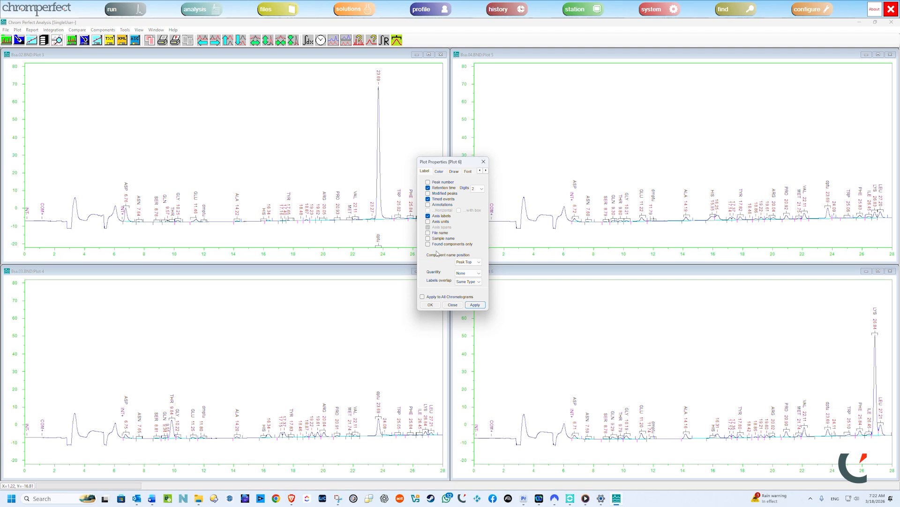
# Step: Hide the retention time labels in Plot 6, and extend the change to all chromatograms
pyautogui.click(423, 297)
pyautogui.click(428, 188)
pyautogui.click(422, 296)
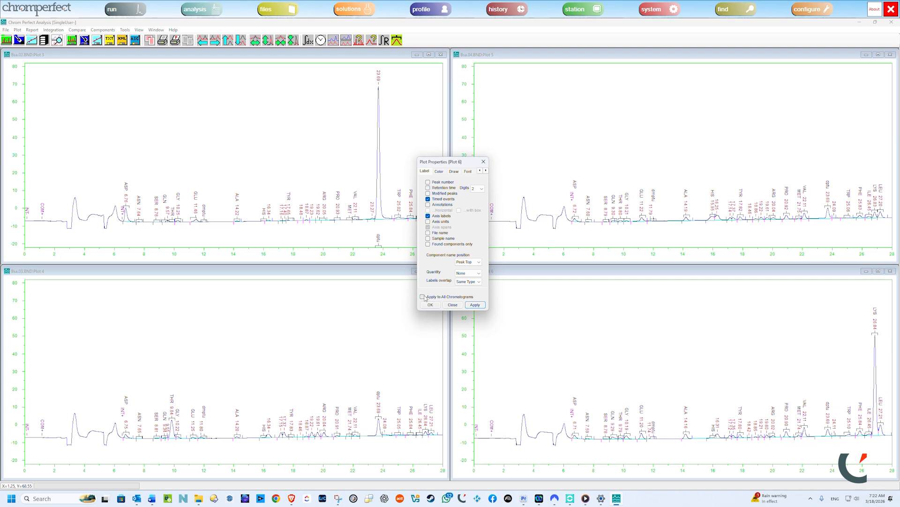
pyautogui.click(475, 305)
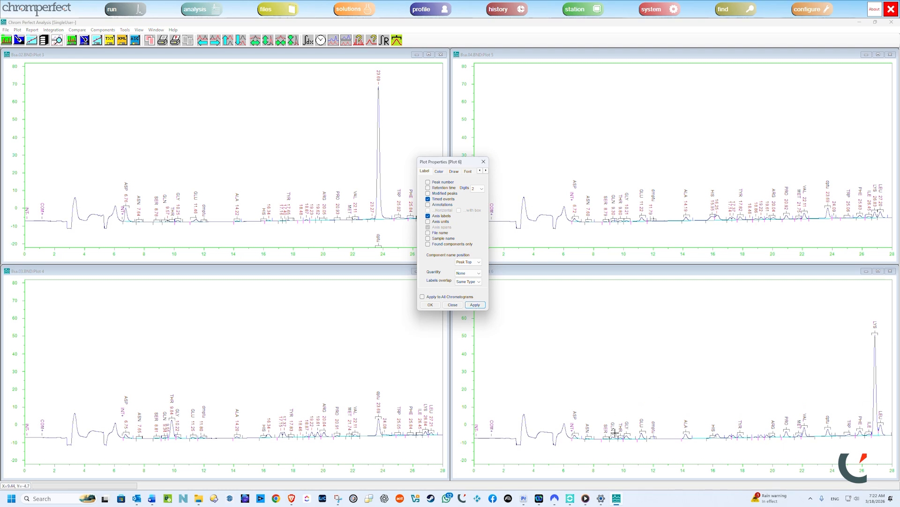
pyautogui.click(422, 296)
pyautogui.click(475, 306)
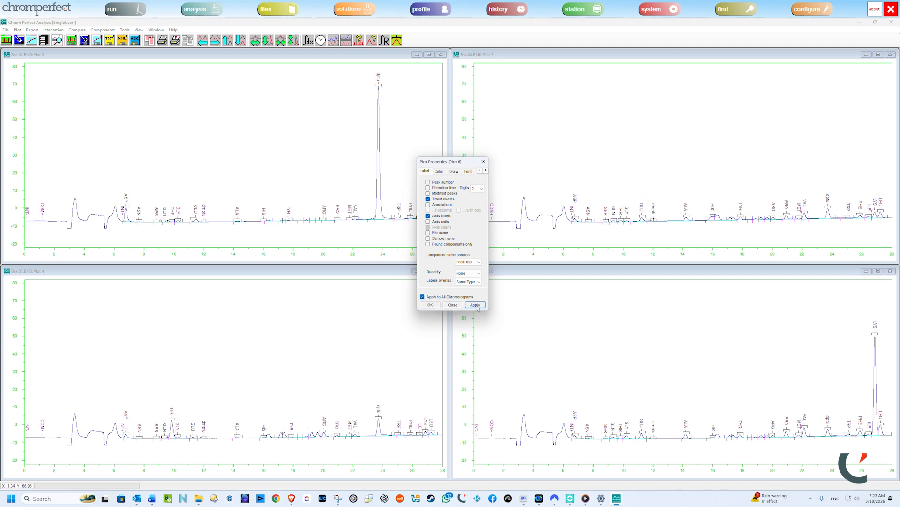
# Step: Restore the retention time labels and enable peak numbers and Found components only for all chromatograms
pyautogui.click(428, 188)
pyautogui.click(475, 305)
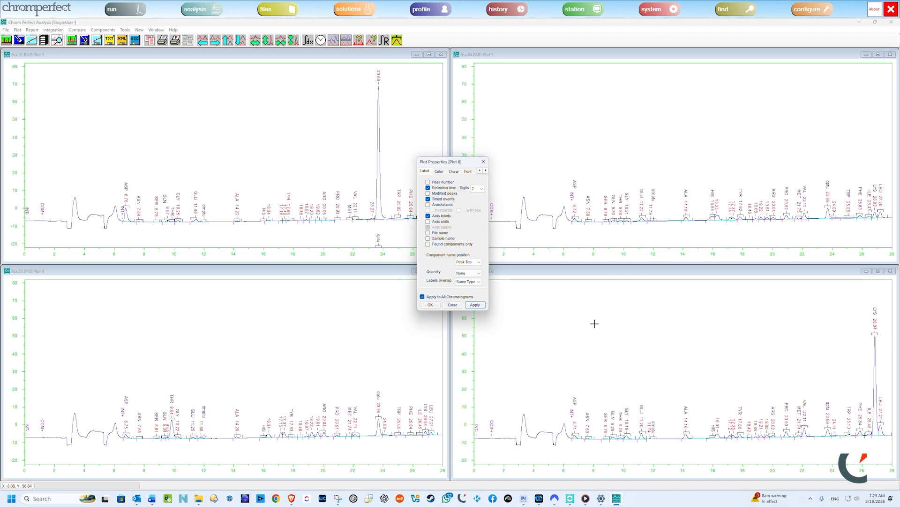
pyautogui.click(428, 182)
pyautogui.click(479, 308)
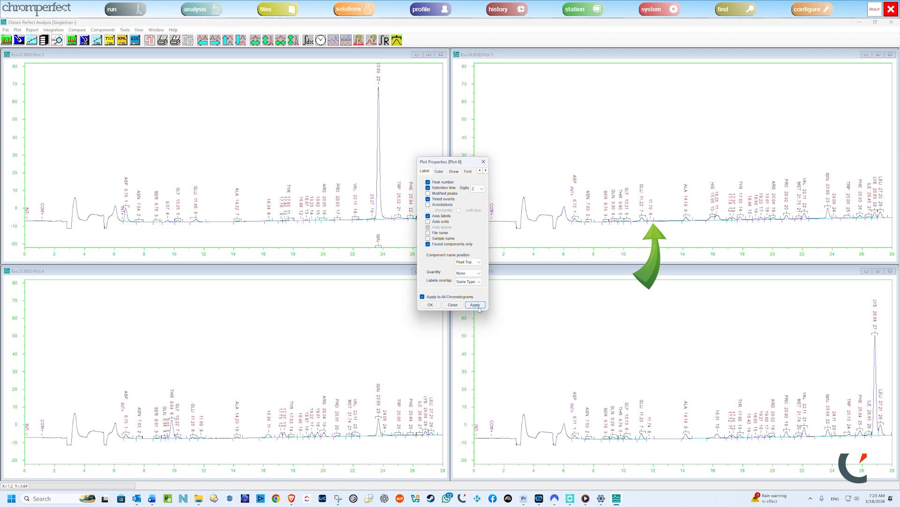
# Step: Disable the Found components only option on all chromatograms, and re-enable it
pyautogui.click(428, 244)
pyautogui.click(475, 305)
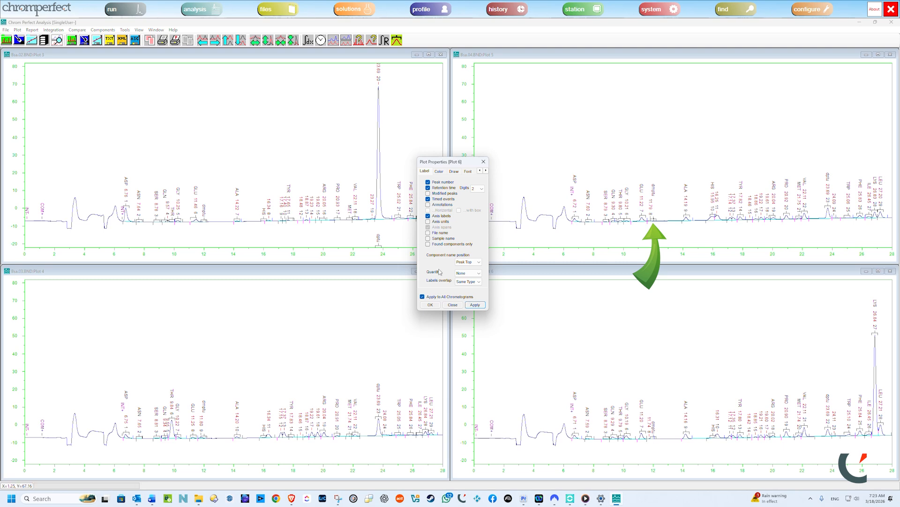
pyautogui.click(428, 244)
pyautogui.click(473, 305)
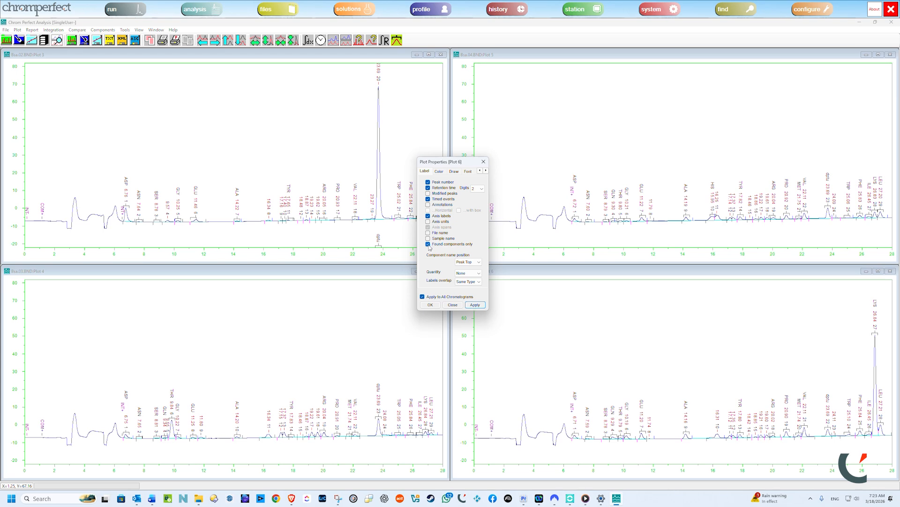
# Step: Set the component name position to None on all chromatograms
pyautogui.click(480, 264)
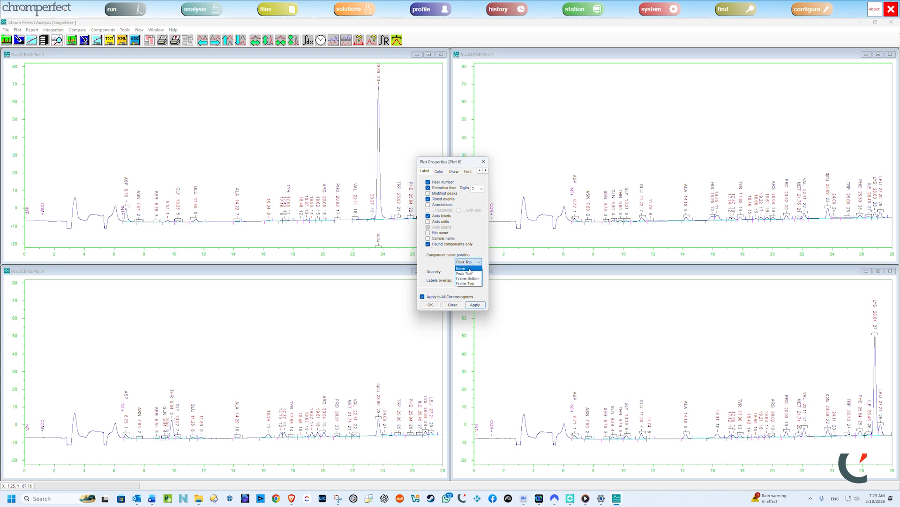
pyautogui.click(471, 270)
pyautogui.click(481, 305)
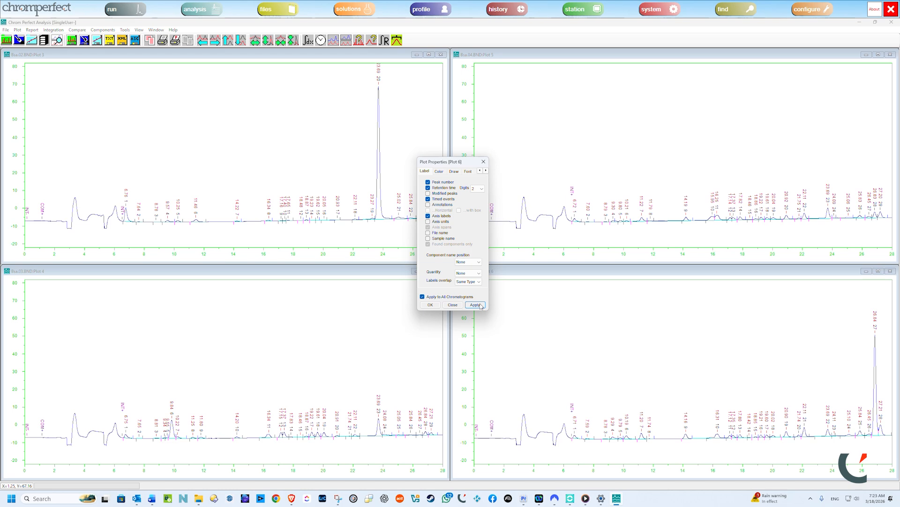
# Step: Place the component names at Frame Bottom on all chromatograms
pyautogui.click(478, 264)
pyautogui.click(476, 278)
pyautogui.click(479, 305)
pyautogui.click(482, 263)
pyautogui.click(475, 281)
pyautogui.click(475, 305)
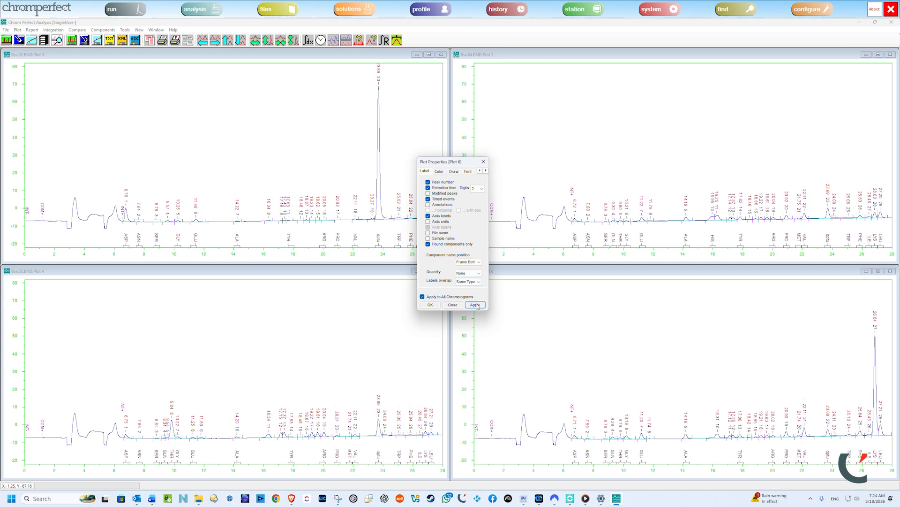
# Step: Move the component names to Frame Top on all chromatograms, and return them to Peak Top
pyautogui.click(478, 261)
pyautogui.click(475, 288)
pyautogui.click(477, 305)
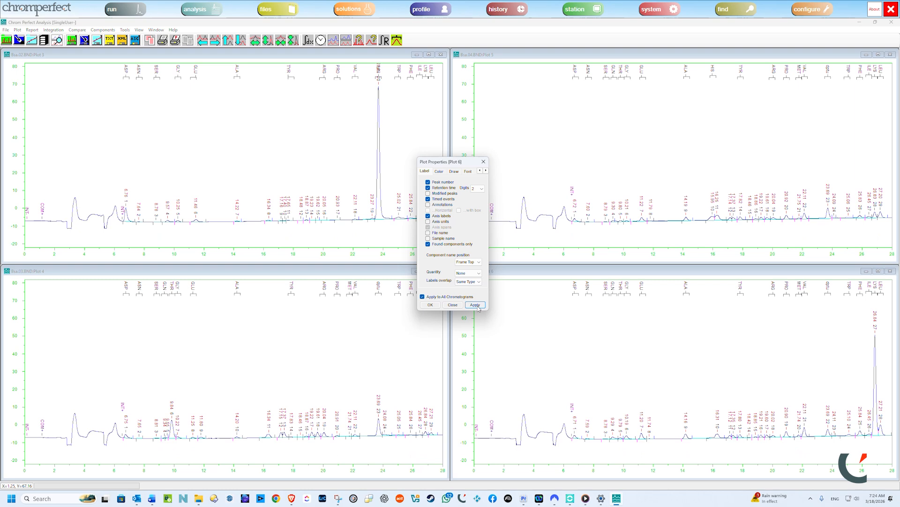
pyautogui.click(478, 261)
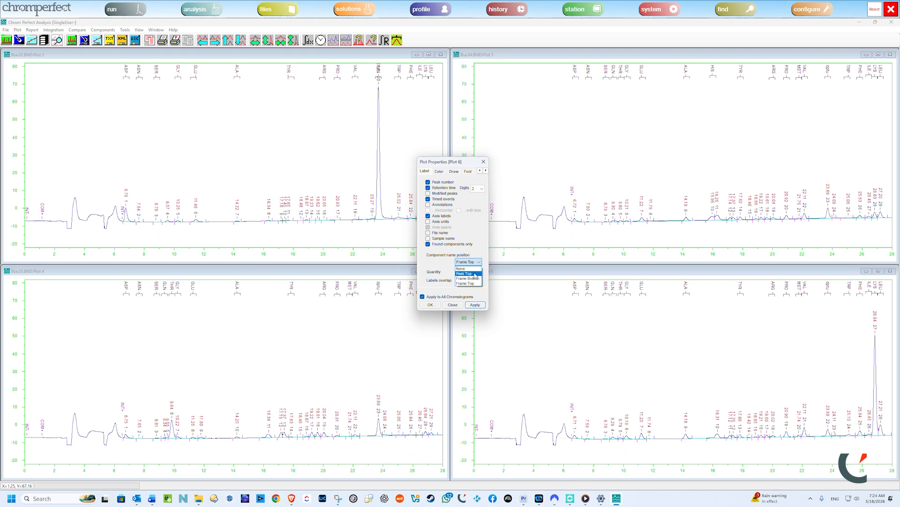
pyautogui.click(469, 280)
pyautogui.click(475, 305)
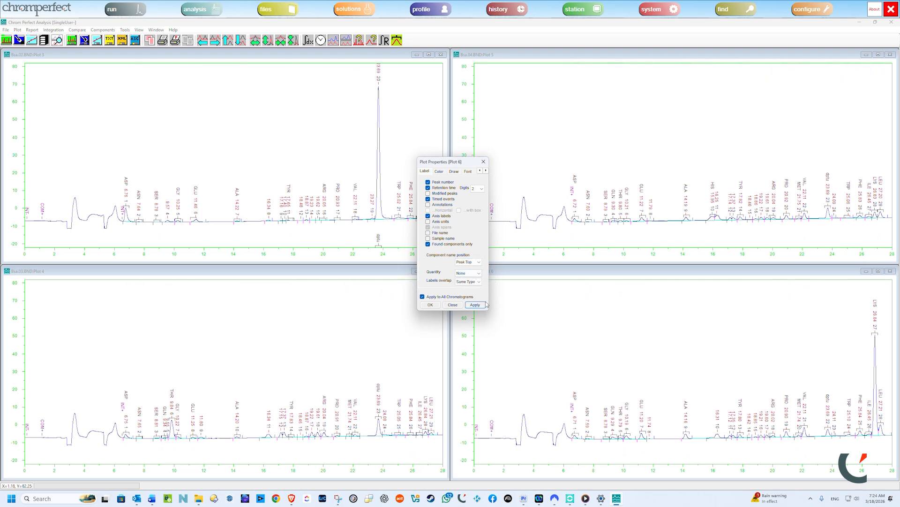
# Step: Set the peak label quantity to Amount and apply it to all chromatograms, and change it to Area
pyautogui.click(481, 274)
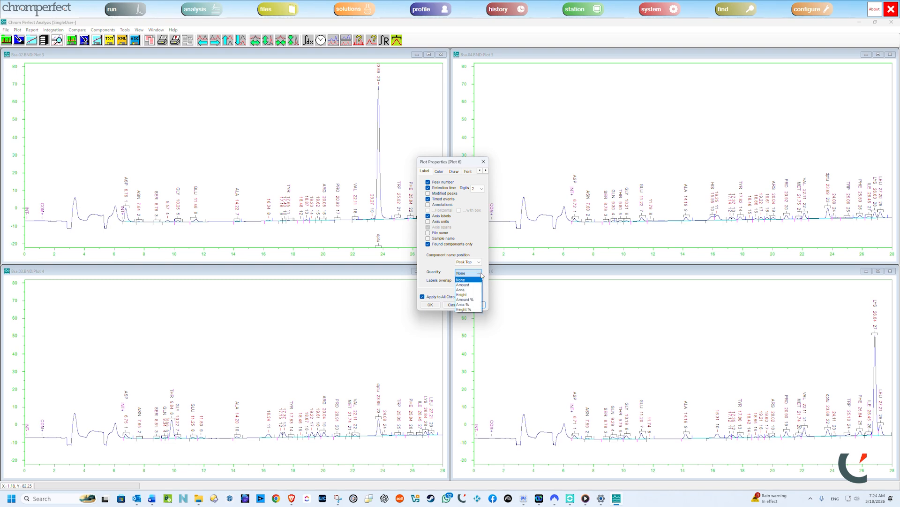
pyautogui.click(470, 285)
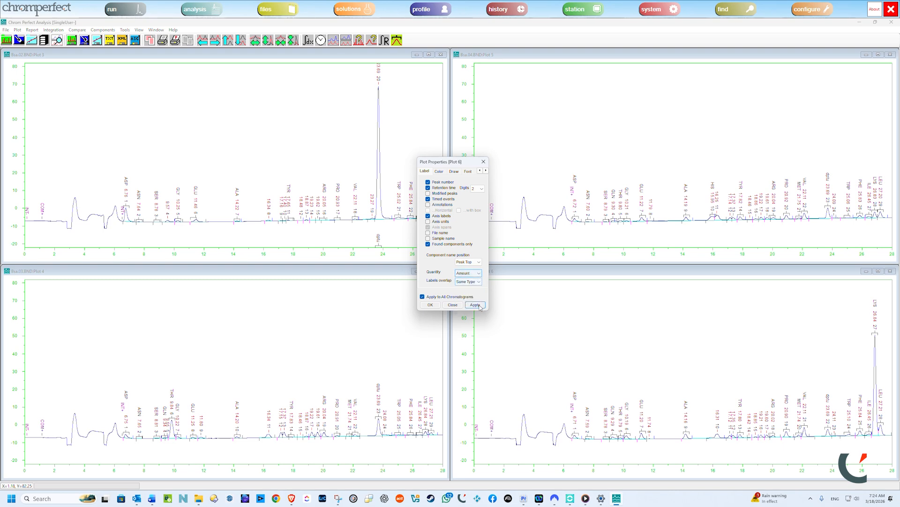
pyautogui.click(479, 306)
pyautogui.click(471, 273)
pyautogui.click(471, 290)
pyautogui.click(479, 309)
# Step: Switch the peak label quantity to Height on all chromatograms, and reset it to None
pyautogui.click(471, 273)
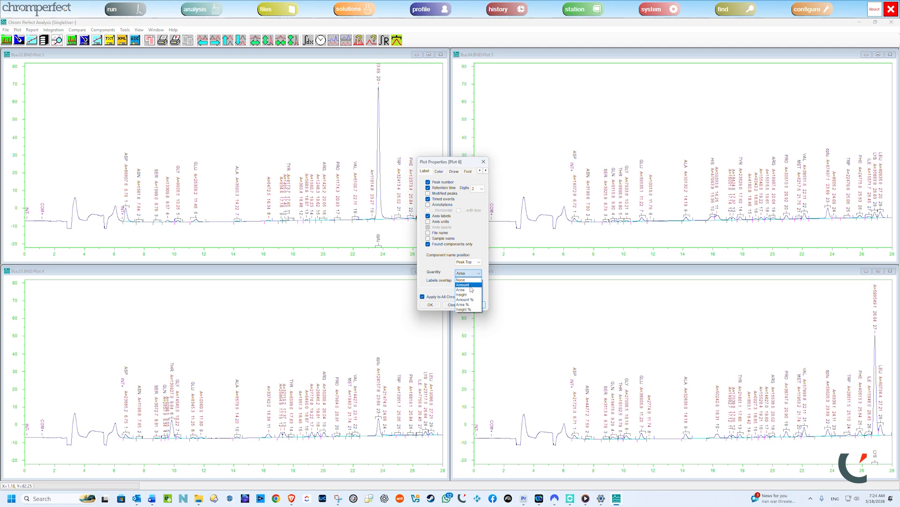
pyautogui.click(469, 296)
pyautogui.click(474, 305)
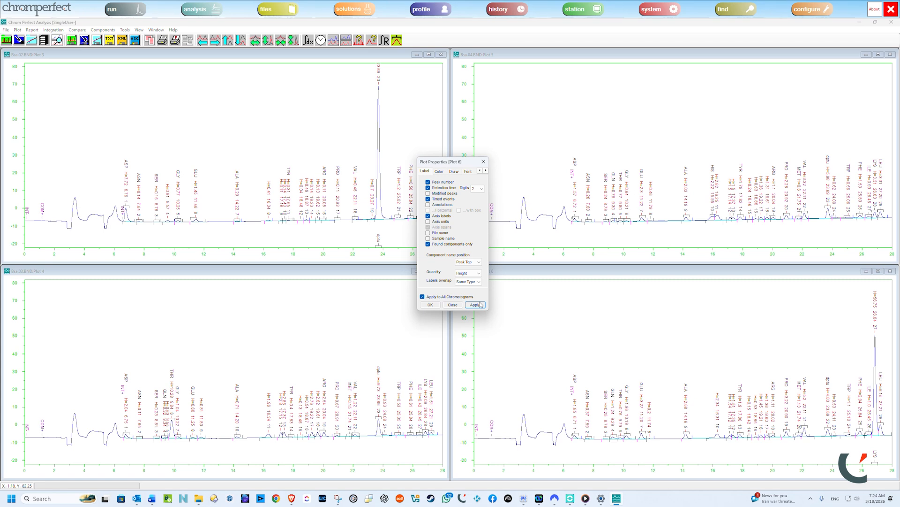
pyautogui.click(480, 262)
pyautogui.click(479, 263)
pyautogui.click(480, 273)
pyautogui.click(474, 279)
pyautogui.click(475, 305)
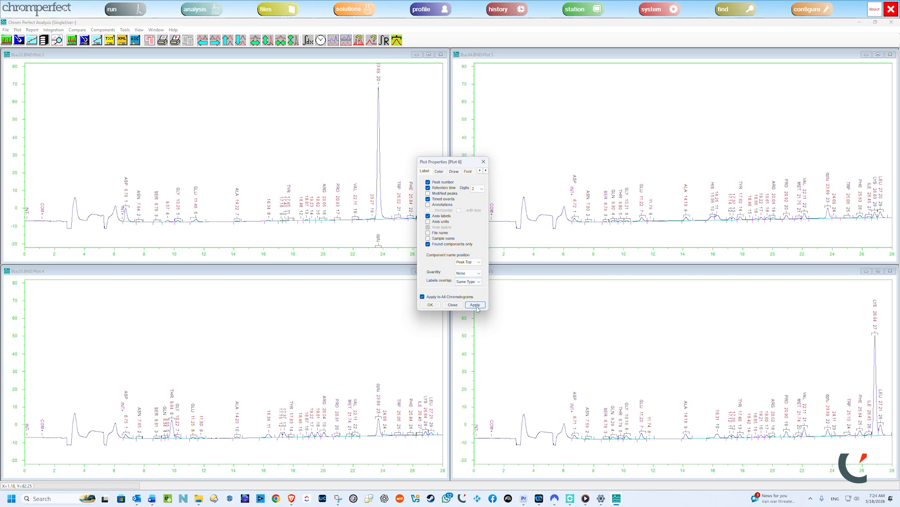
# Step: Color the Chrom1 trace red with a line width of 4 in Plot 6 only
pyautogui.click(441, 172)
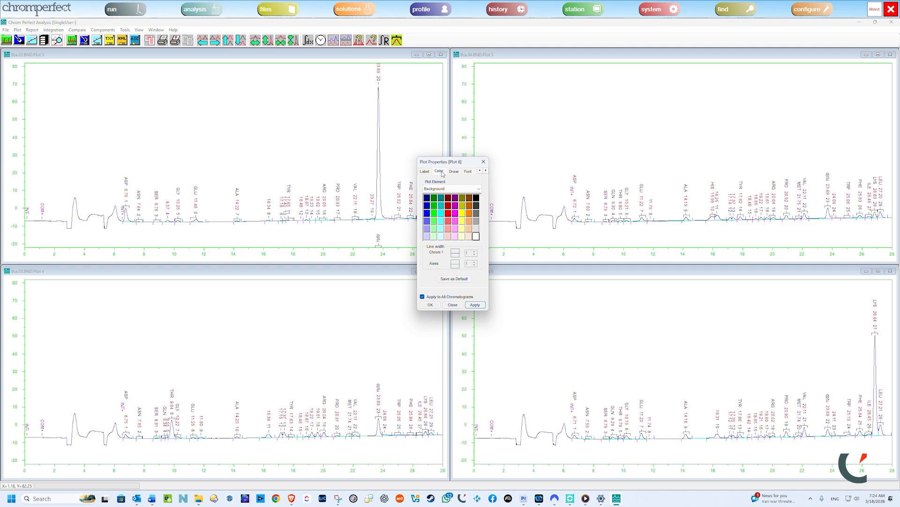
pyautogui.click(480, 189)
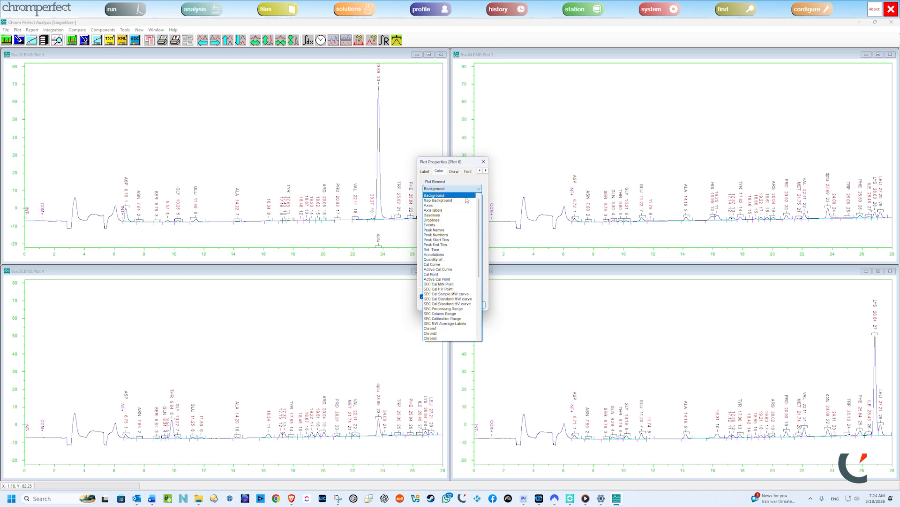
pyautogui.click(450, 328)
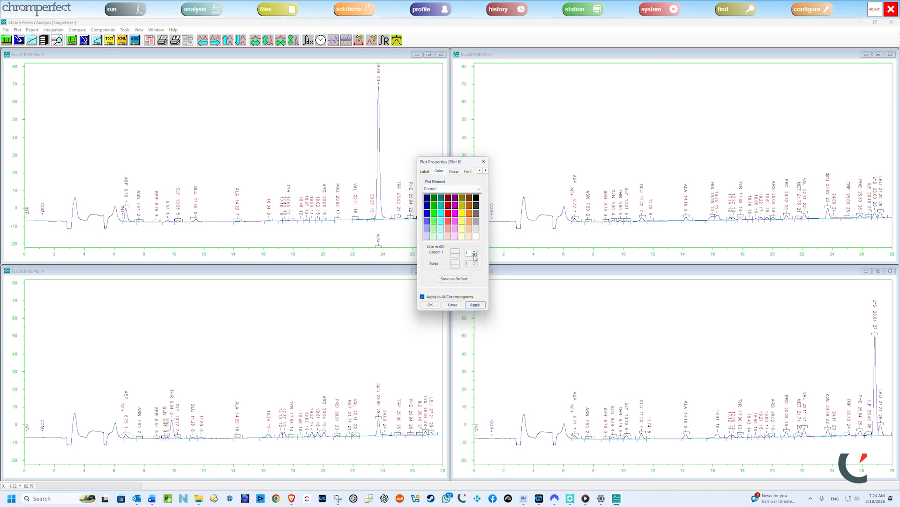
pyautogui.click(448, 213)
pyautogui.click(474, 251)
pyautogui.click(423, 296)
pyautogui.click(475, 305)
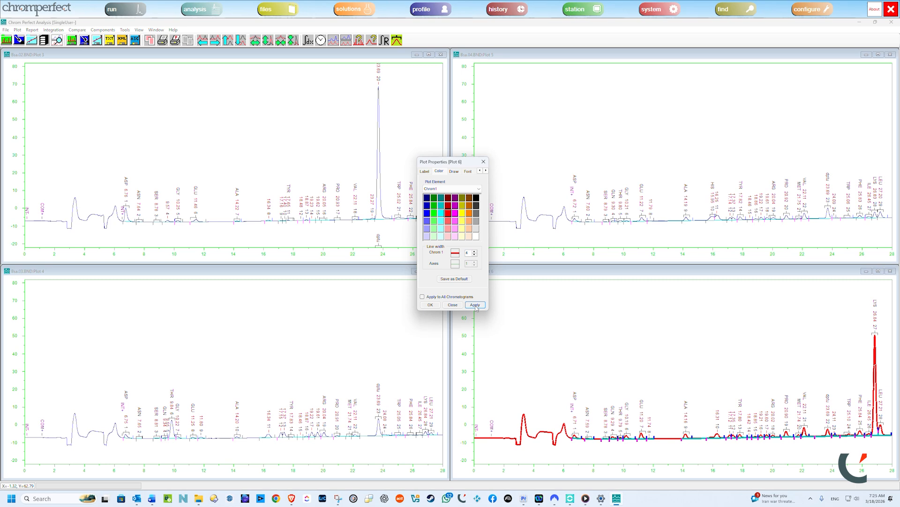
# Step: Change the color of the axes in Plot 6 to purple
pyautogui.click(479, 189)
pyautogui.scroll(7, 453, 216)
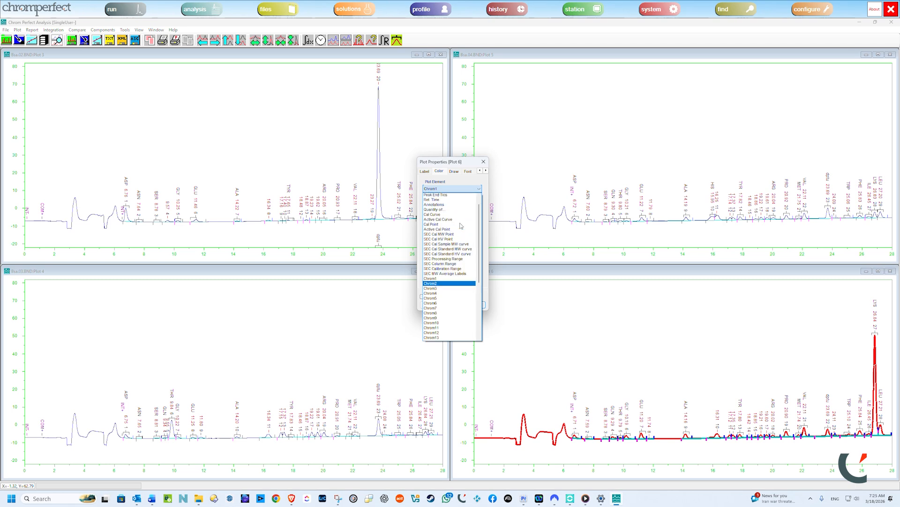
pyautogui.click(439, 205)
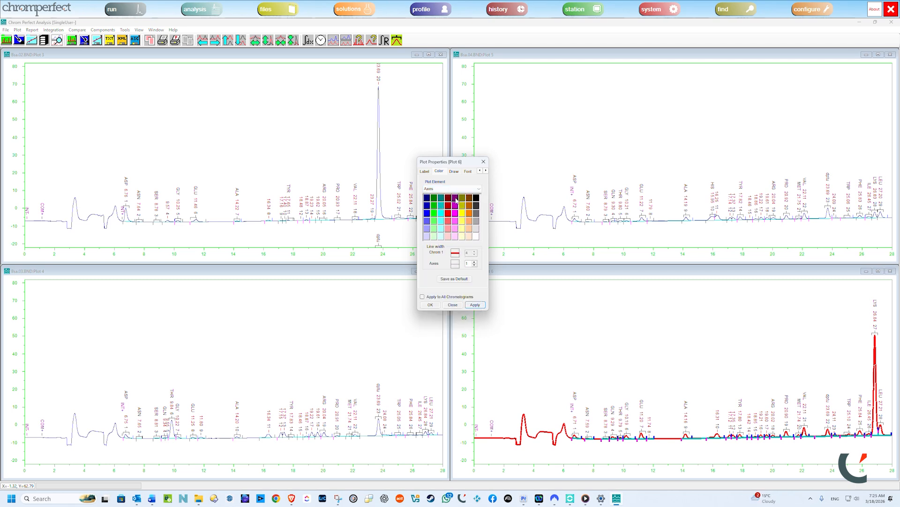
pyautogui.click(456, 201)
pyautogui.click(480, 306)
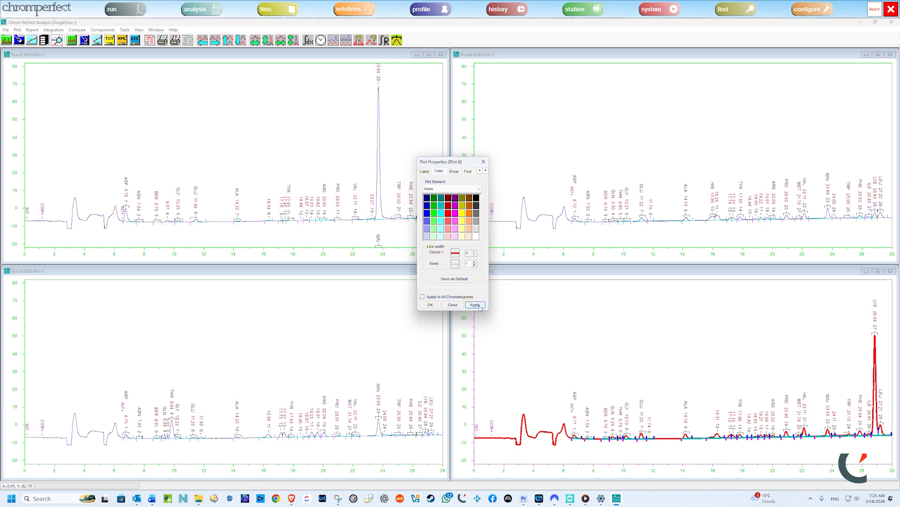
# Step: Change the color of the baselines in Plot 6 to blue
pyautogui.click(455, 189)
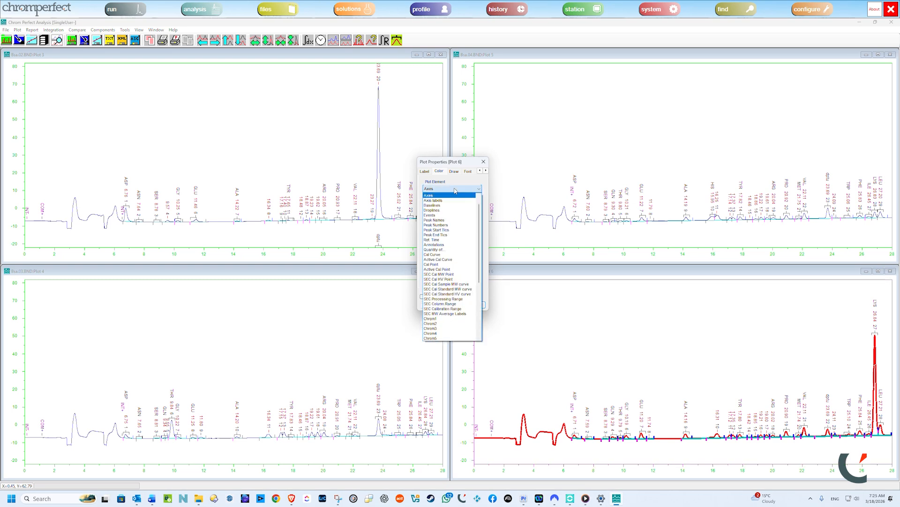
pyautogui.click(432, 204)
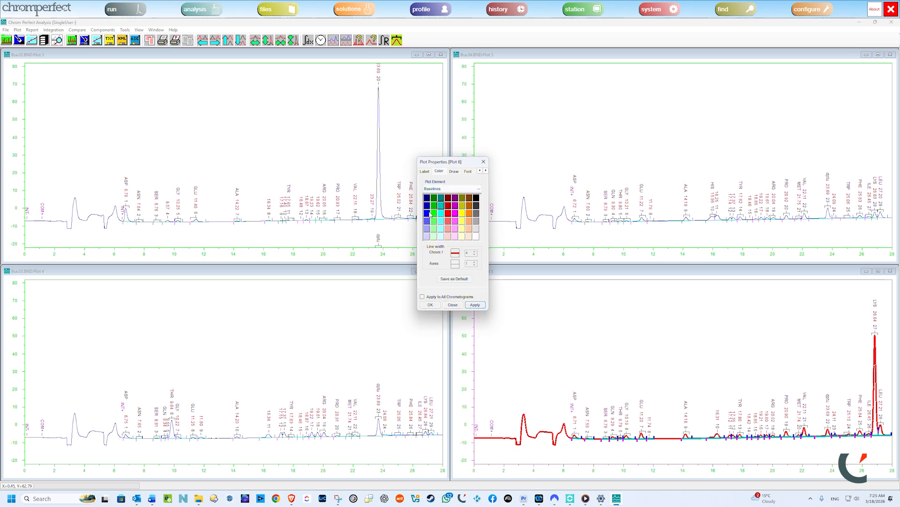
pyautogui.click(427, 213)
pyautogui.click(474, 305)
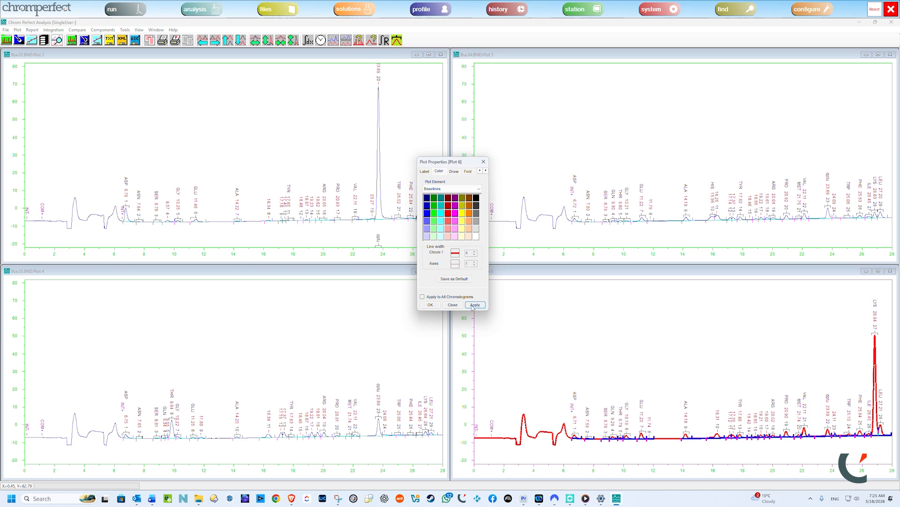
# Step: Maximize the Plot 3 chromatogram and turn off drawing of its search windows, peak tic marks and baseline
pyautogui.click(454, 171)
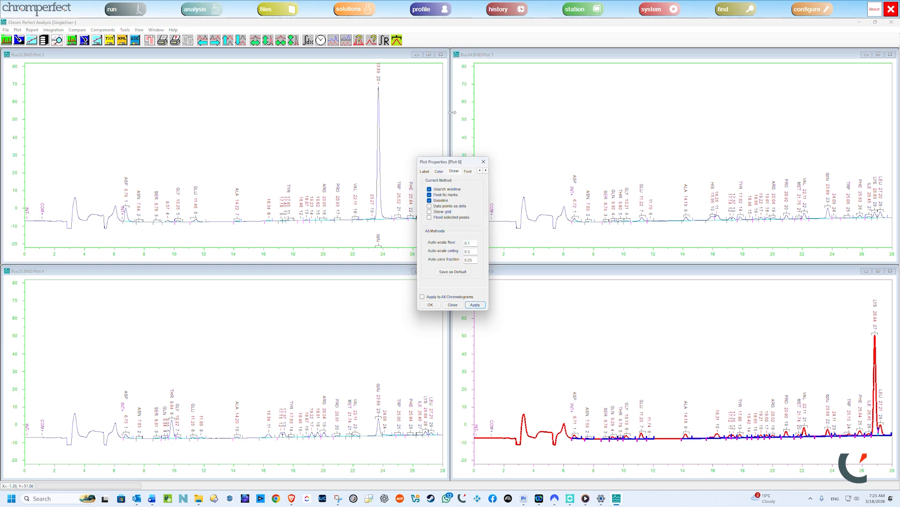
pyautogui.click(429, 54)
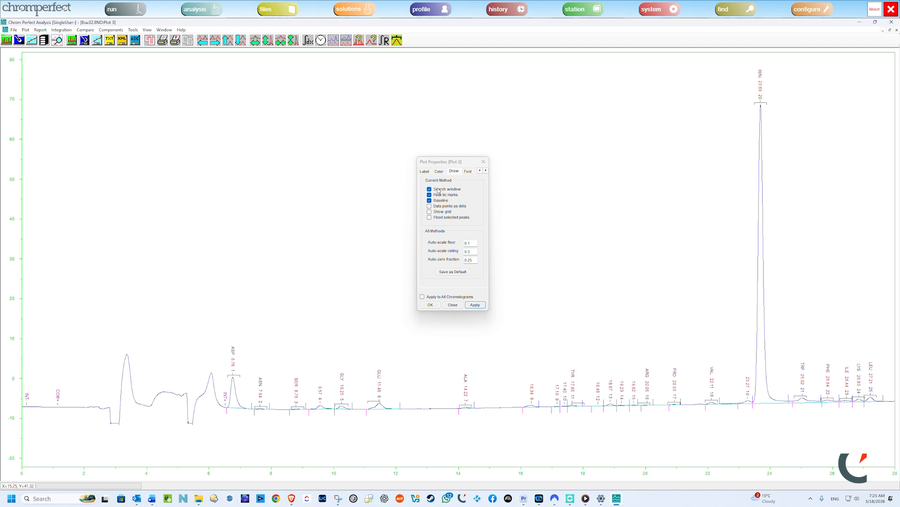
pyautogui.click(438, 190)
pyautogui.click(437, 196)
pyautogui.click(438, 200)
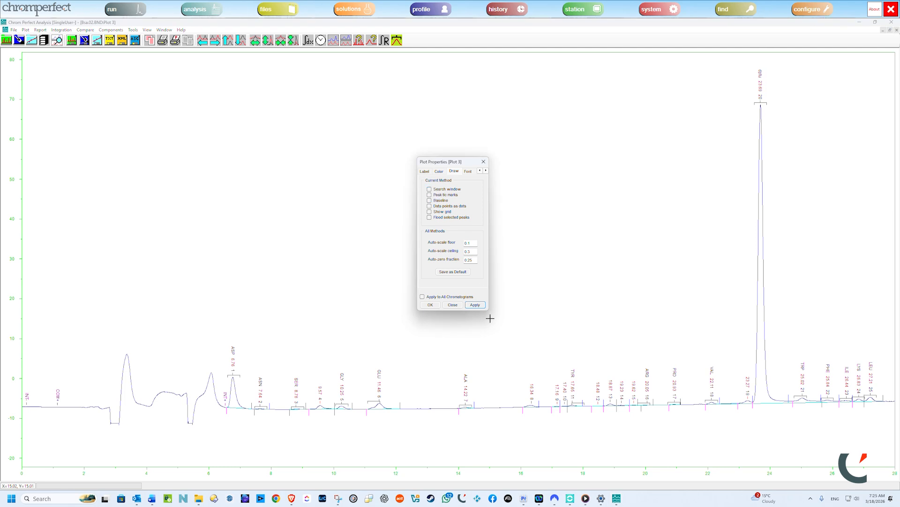
pyautogui.click(475, 305)
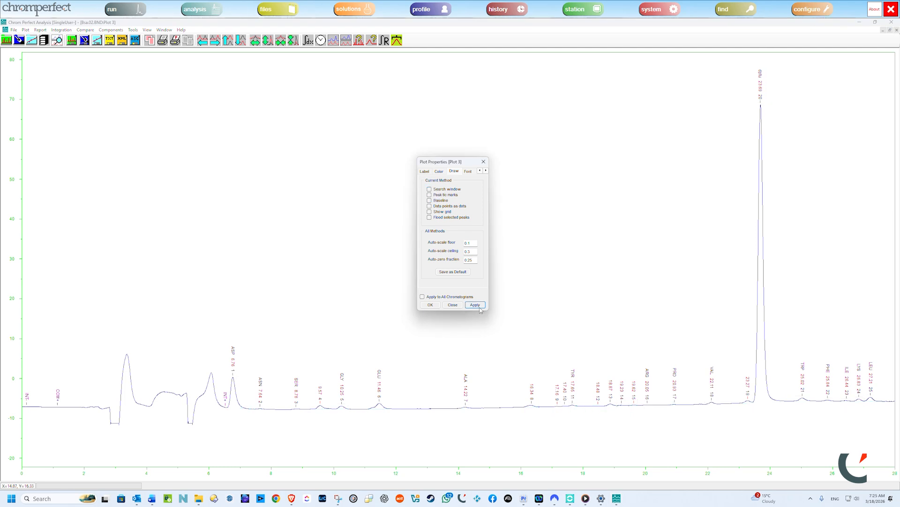
# Step: Re-enable the search window, peak tic marks and baseline in Plot 3, and turn on Show grid and Flood selected peaks
pyautogui.click(429, 189)
pyautogui.click(429, 195)
pyautogui.click(430, 200)
pyautogui.click(429, 206)
pyautogui.click(429, 206)
pyautogui.click(429, 211)
pyautogui.click(429, 217)
pyautogui.click(475, 305)
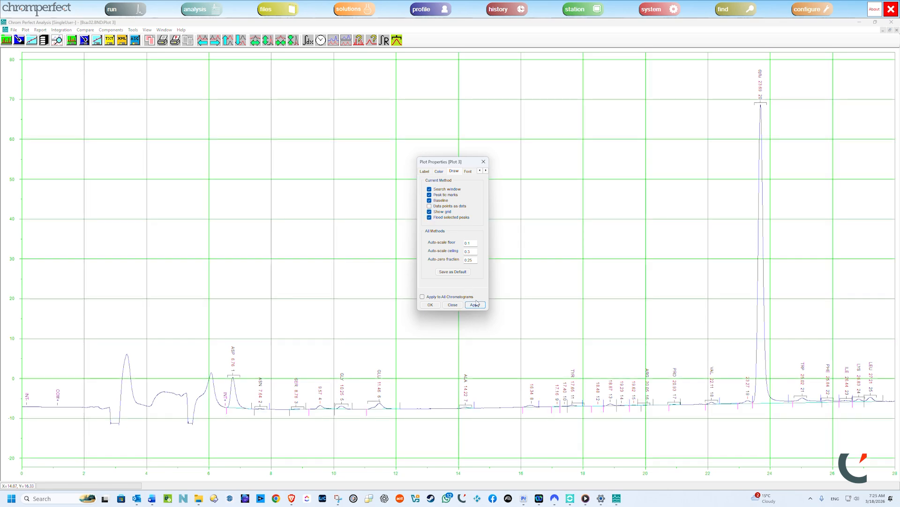
# Step: Turn off Show grid and Flood selected peaks for Plot 3
pyautogui.click(429, 217)
pyautogui.click(429, 211)
pyautogui.click(479, 306)
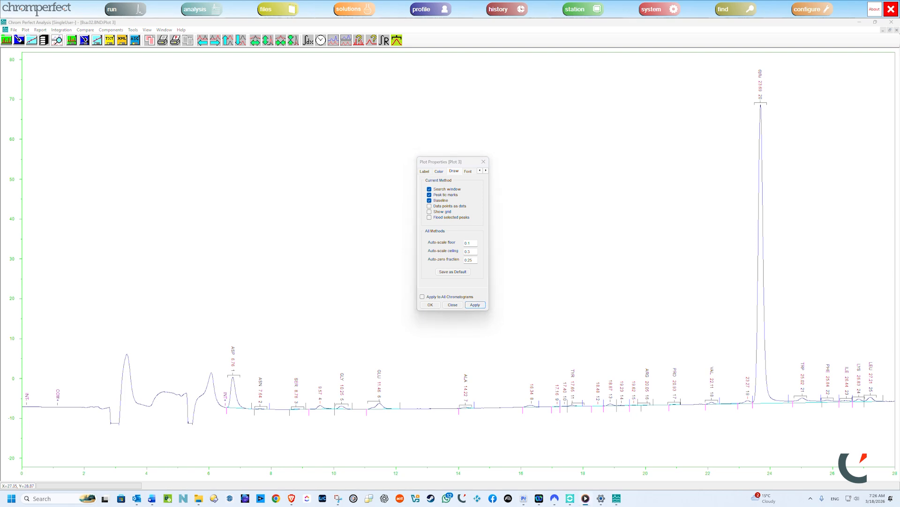
# Step: Turn the grid on again in Plot 3 and zoom in on the region from about 5.8 to 12 minutes
pyautogui.click(429, 212)
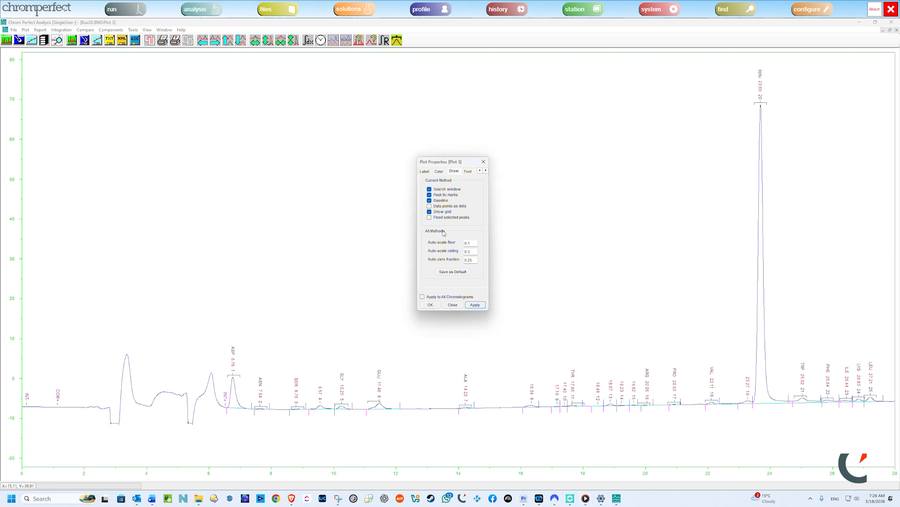
pyautogui.click(476, 306)
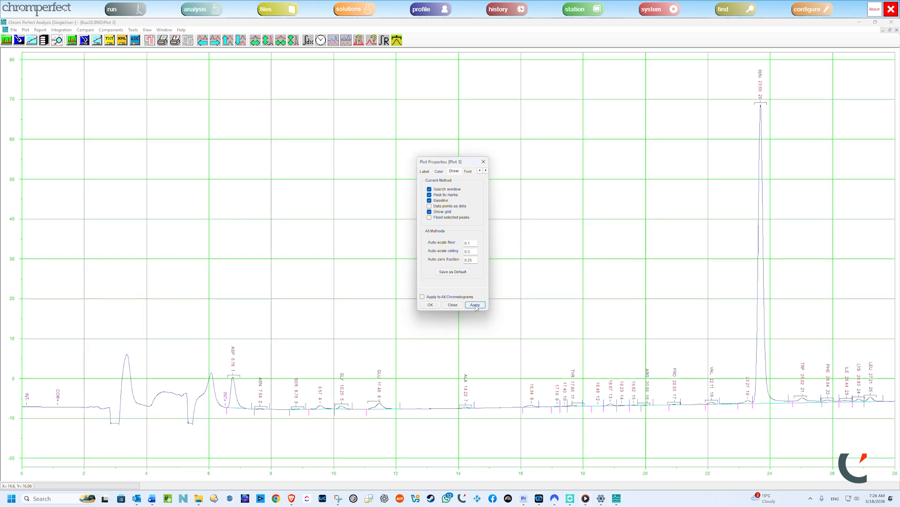
pyautogui.moveTo(203, 349); pyautogui.dragTo(395, 423)
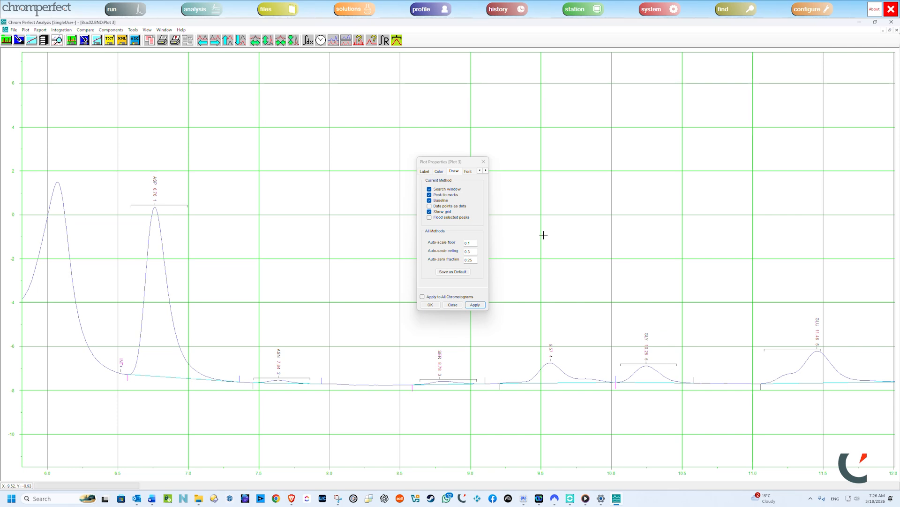
# Step: Hide the grid in Plot 3 and draw the data points as dots, zoomed in on the ASP peak
pyautogui.click(446, 211)
pyautogui.click(473, 306)
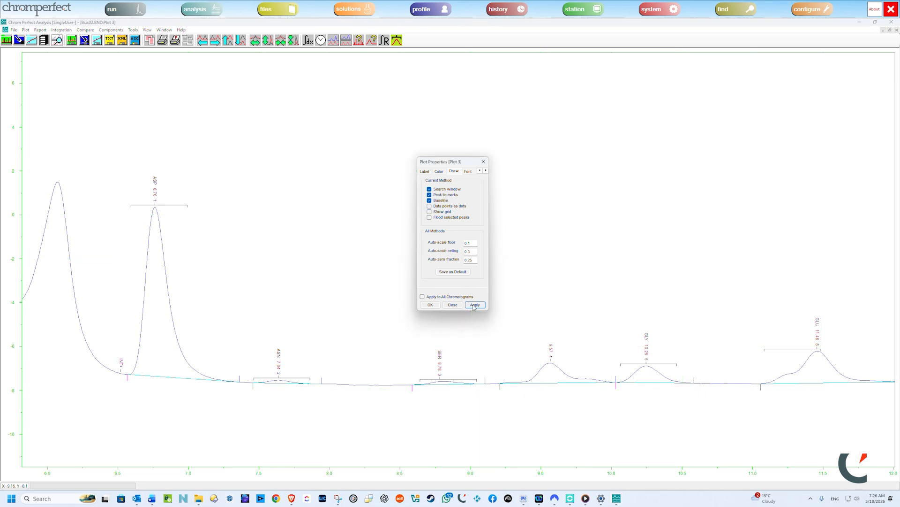
pyautogui.click(430, 206)
pyautogui.moveTo(124, 187)
pyautogui.mouseDown()
pyautogui.moveTo(185, 448)
pyautogui.moveTo(237, 421)
pyautogui.mouseUp()
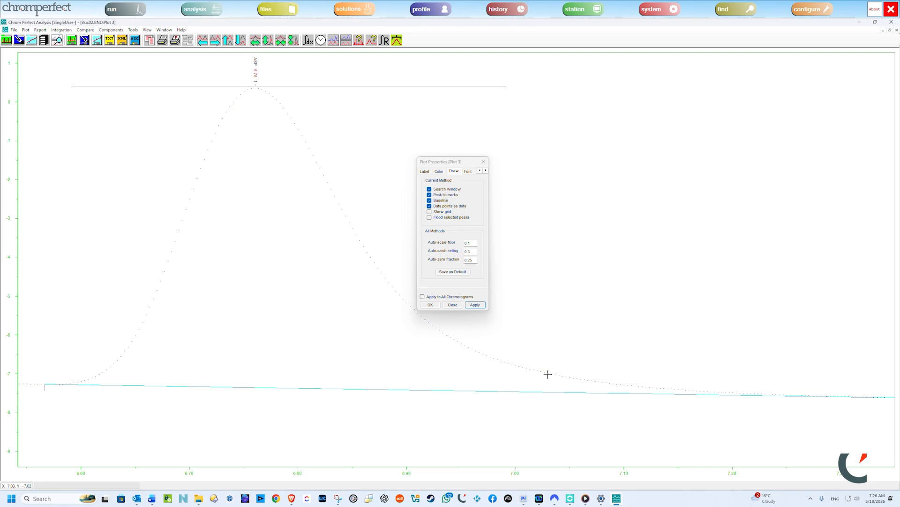
# Step: Turn off drawing the data points as dots in Plot 3 and restore the full chromatogram view
pyautogui.click(429, 206)
pyautogui.click(475, 305)
pyautogui.click(542, 297)
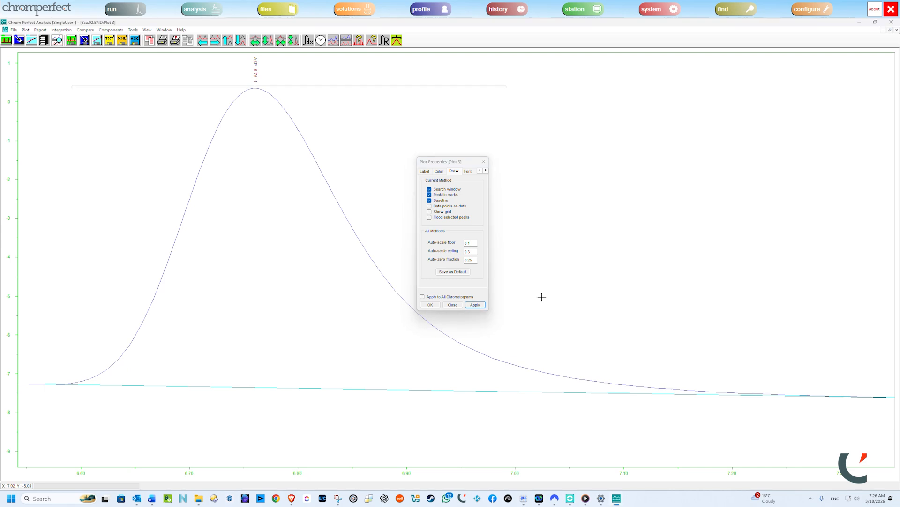
pyautogui.press('Home')
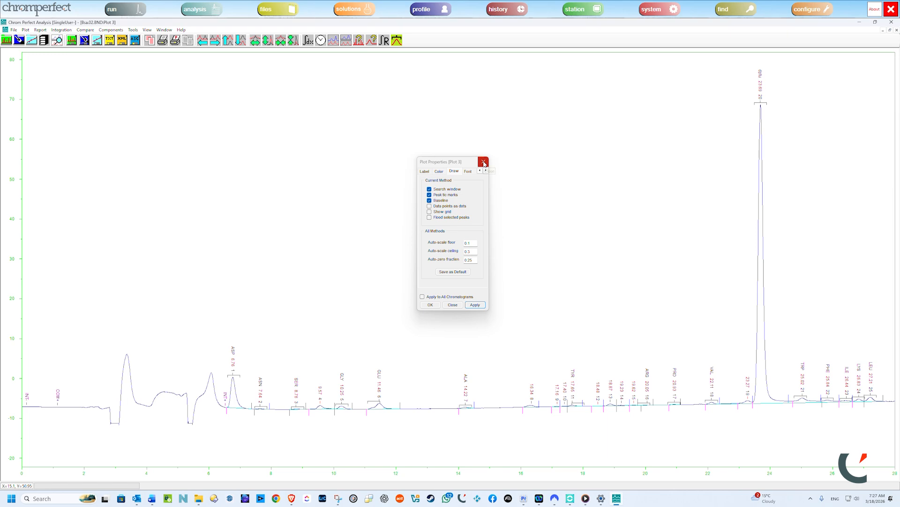
# Step: Set the plot font of Plot 3 to Arial Black, size 12
pyautogui.click(469, 173)
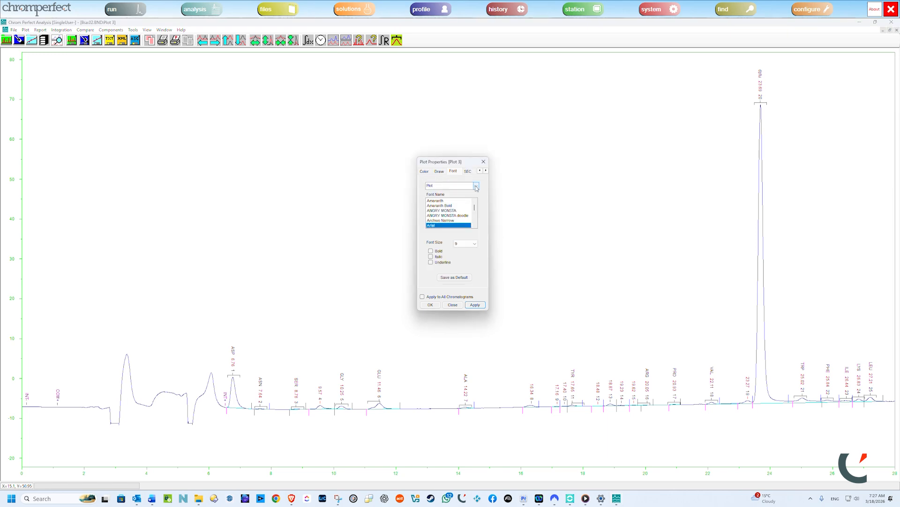
pyautogui.click(475, 186)
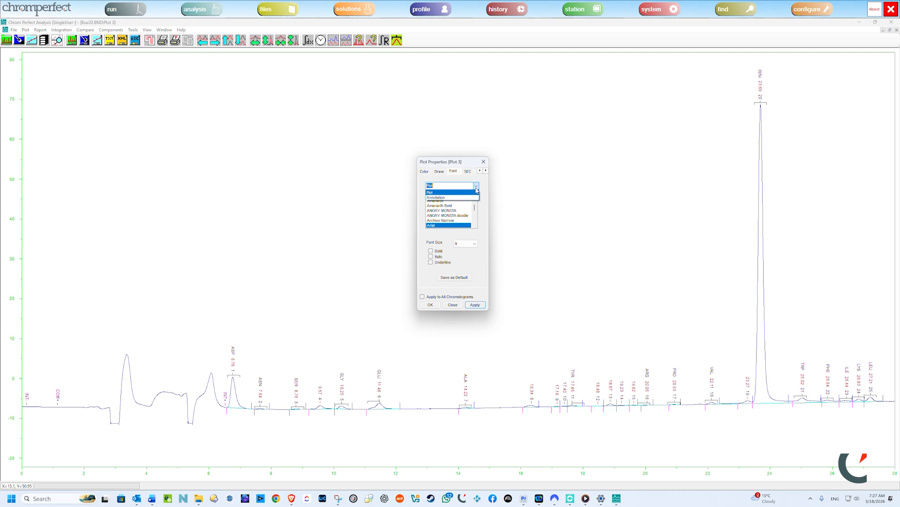
pyautogui.click(447, 194)
pyautogui.scroll(6, 456, 207)
pyautogui.scroll(1, 457, 207)
pyautogui.scroll(-2, 456, 207)
pyautogui.scroll(-2, 456, 207)
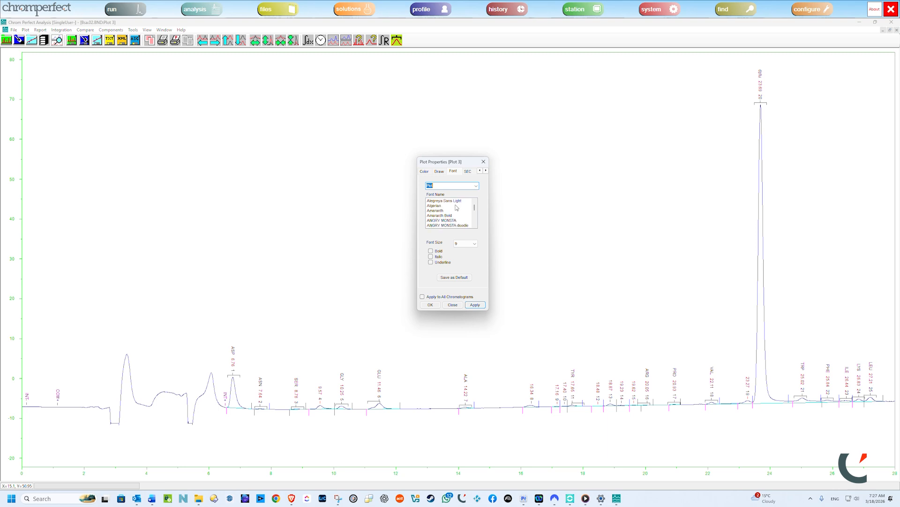
pyautogui.scroll(-5, 457, 207)
pyautogui.click(449, 201)
pyautogui.click(473, 243)
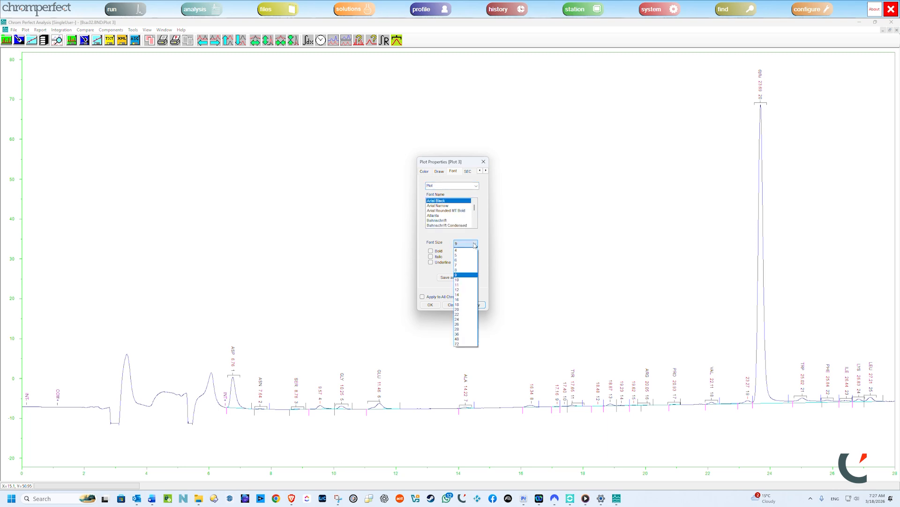
pyautogui.click(464, 289)
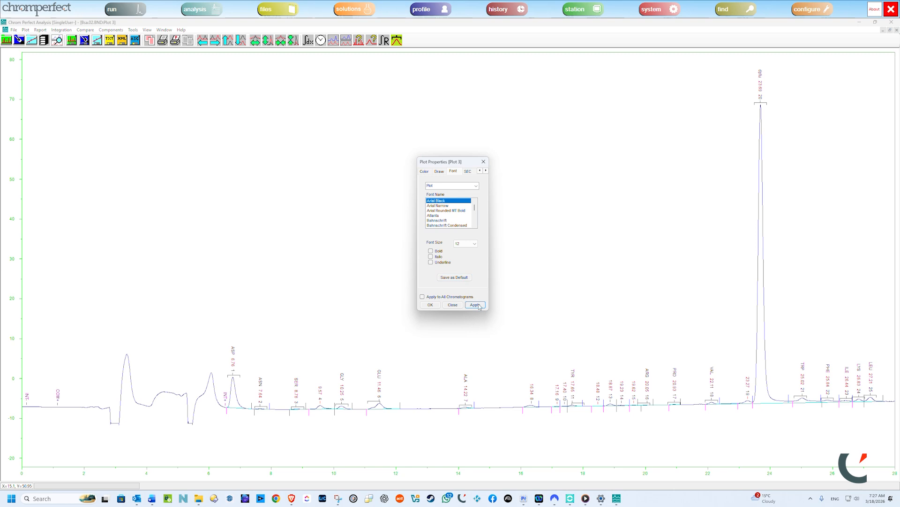
pyautogui.click(480, 306)
# Step: Make the plot font of Plot 3 bold and italic
pyautogui.click(432, 252)
pyautogui.click(438, 257)
pyautogui.click(477, 305)
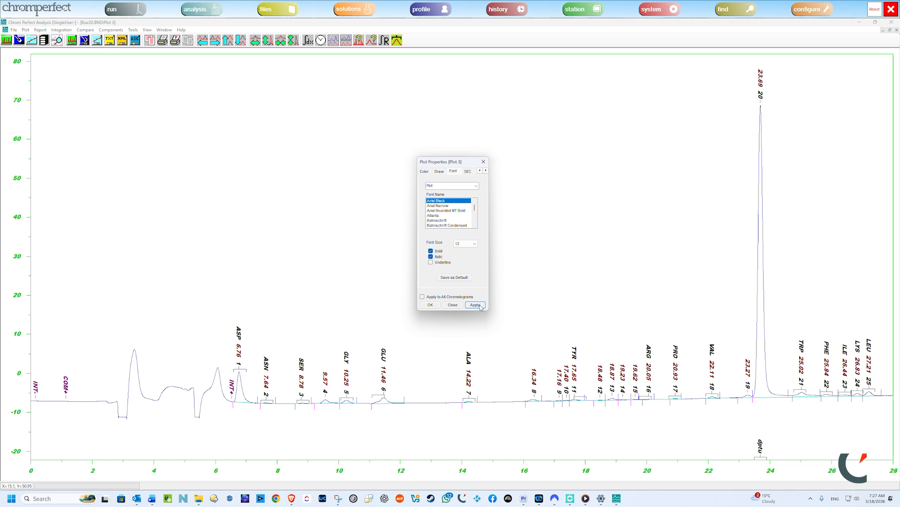
# Step: Review the SEC and CAL plot options of Plot 3, return to the label options, and close the plot properties
pyautogui.click(485, 170)
pyautogui.click(486, 170)
pyautogui.click(486, 171)
pyautogui.click(439, 171)
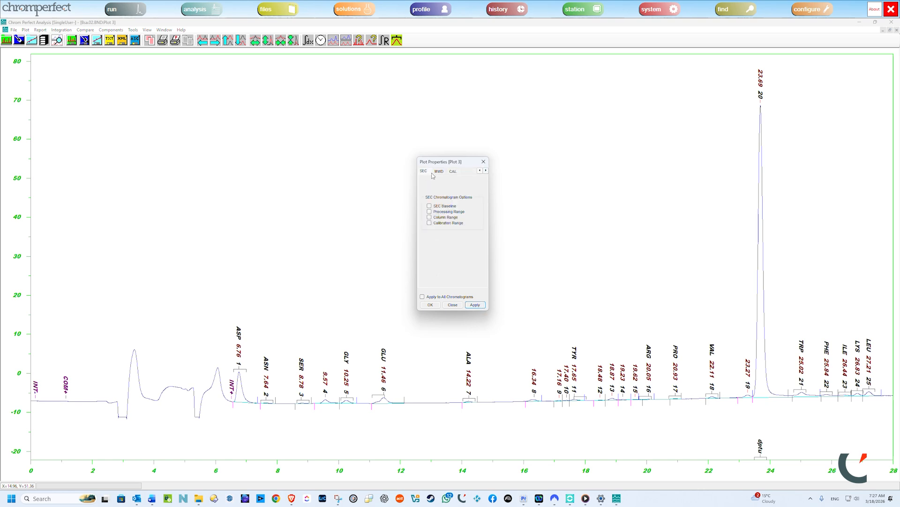
pyautogui.click(456, 173)
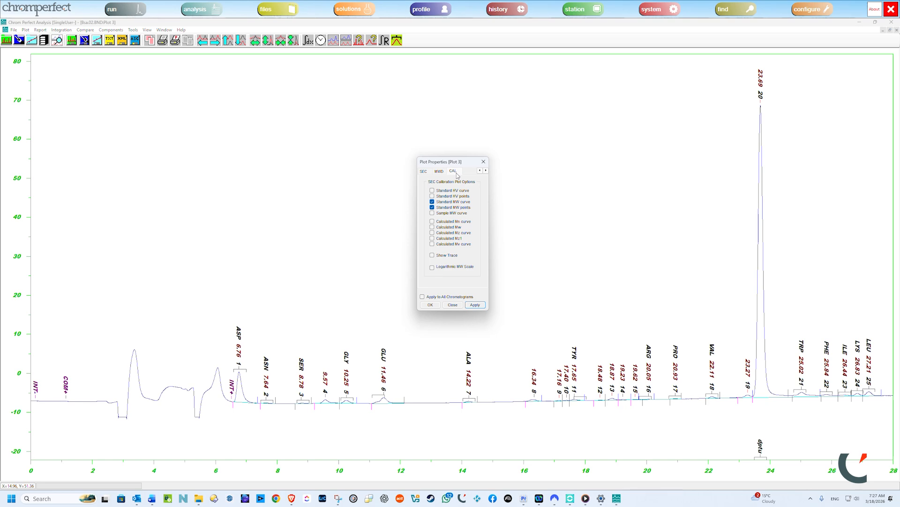
pyautogui.click(479, 172)
pyautogui.click(479, 172)
pyautogui.click(453, 173)
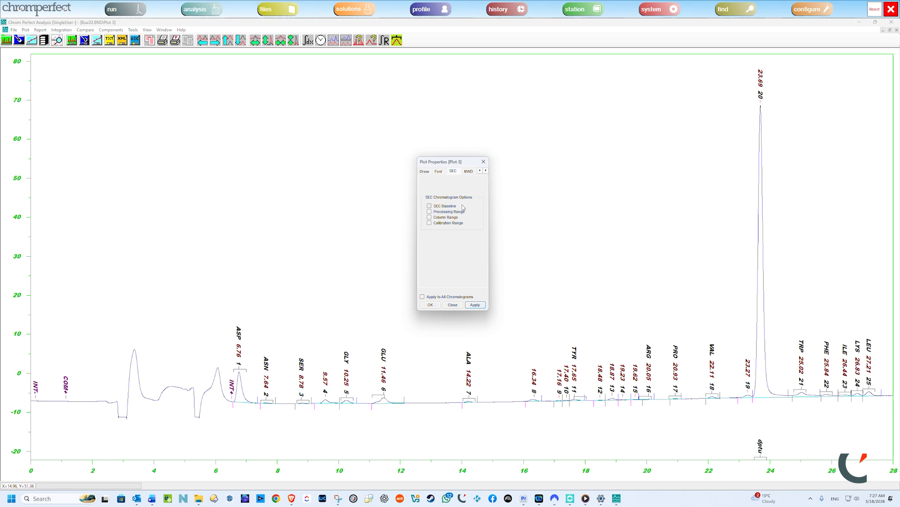
pyautogui.click(480, 171)
pyautogui.click(480, 170)
pyautogui.click(424, 171)
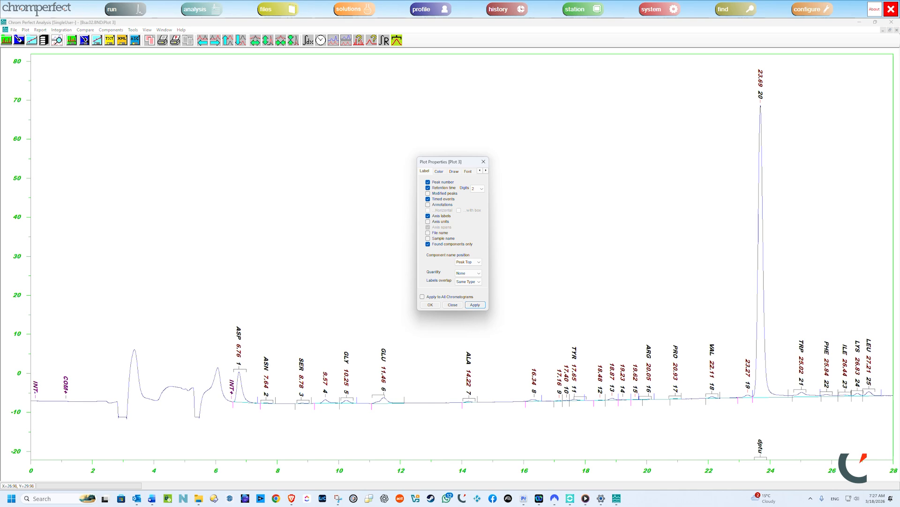
pyautogui.click(483, 162)
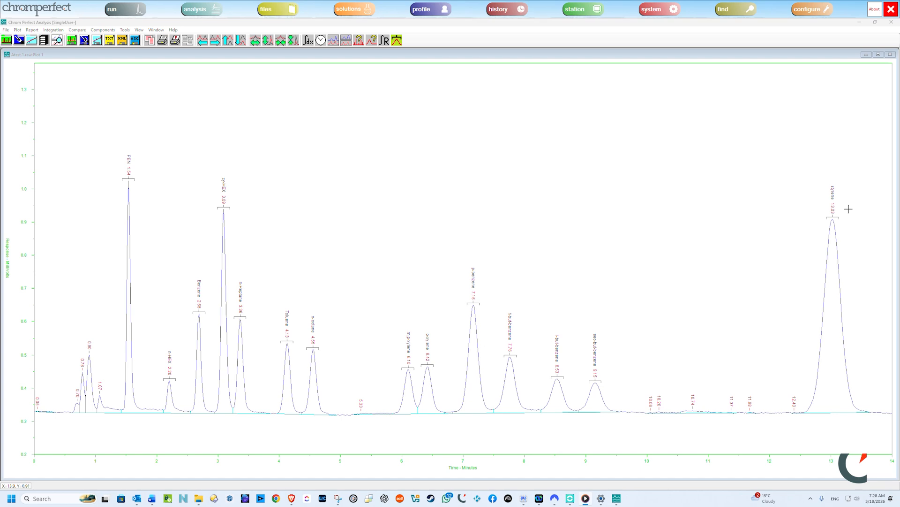
# Step: Add the annotation "NO PEAK DETECTED" to the Atest.1.raw chromatogram at about 5.3 minutes
pyautogui.click(17, 30)
pyautogui.moveTo(30, 97)
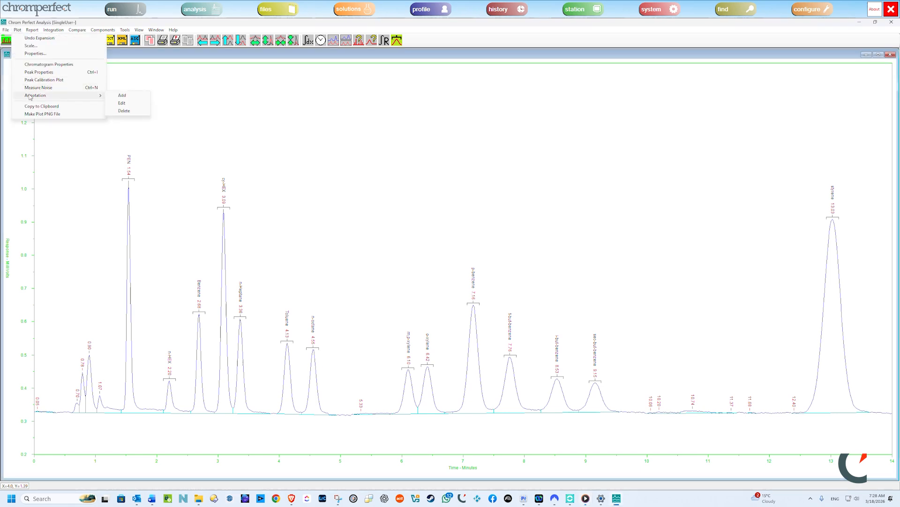
pyautogui.click(121, 96)
pyautogui.click(361, 344)
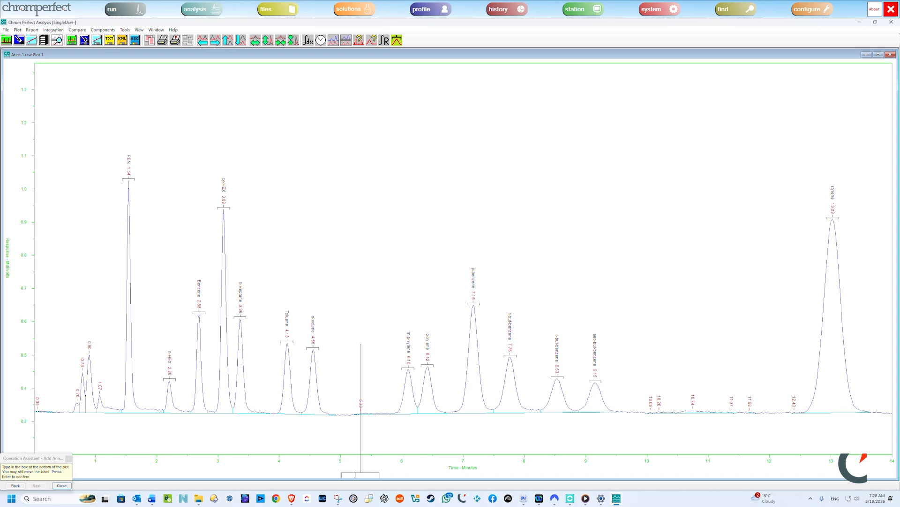
pyautogui.write('NO PEAK DETECTED')
pyautogui.press('Return')
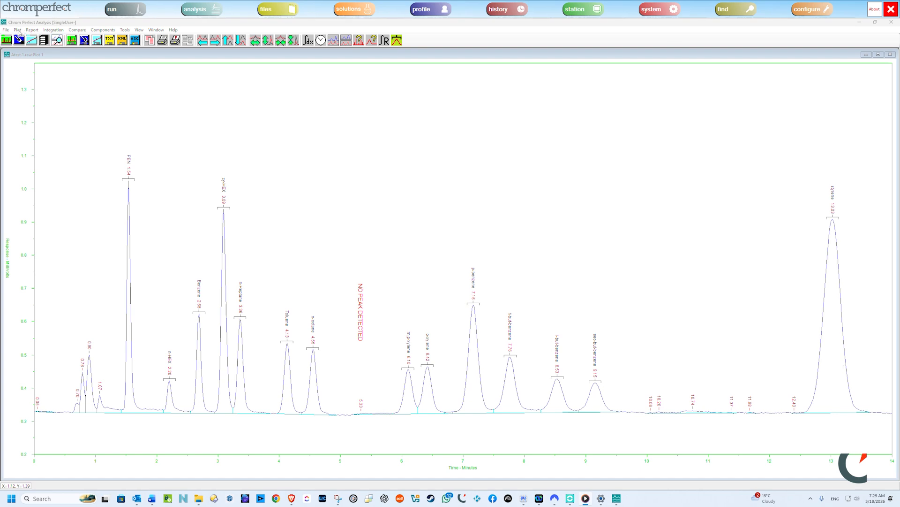
# Step: Select the peaks at 6.10, 7.76 and 9.15 minutes individually as selection SEL1
pyautogui.click(125, 30)
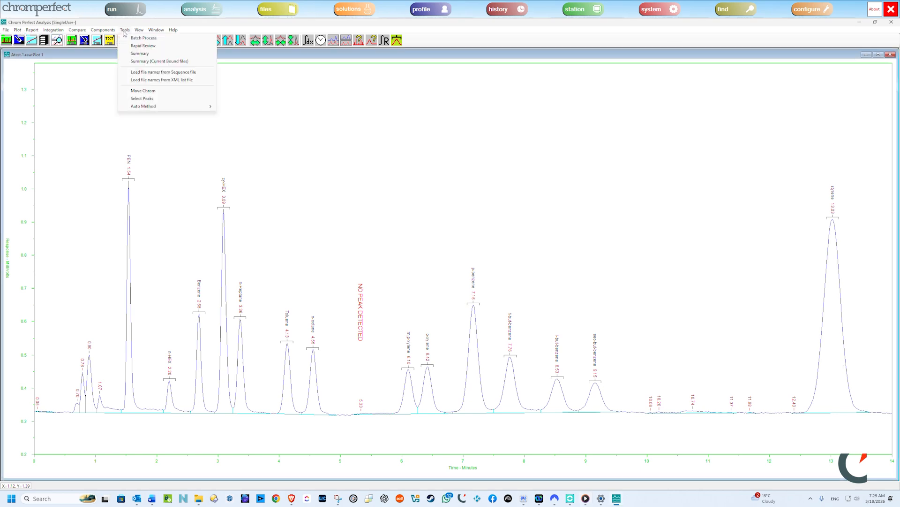
pyautogui.click(141, 98)
pyautogui.click(436, 256)
pyautogui.click(429, 267)
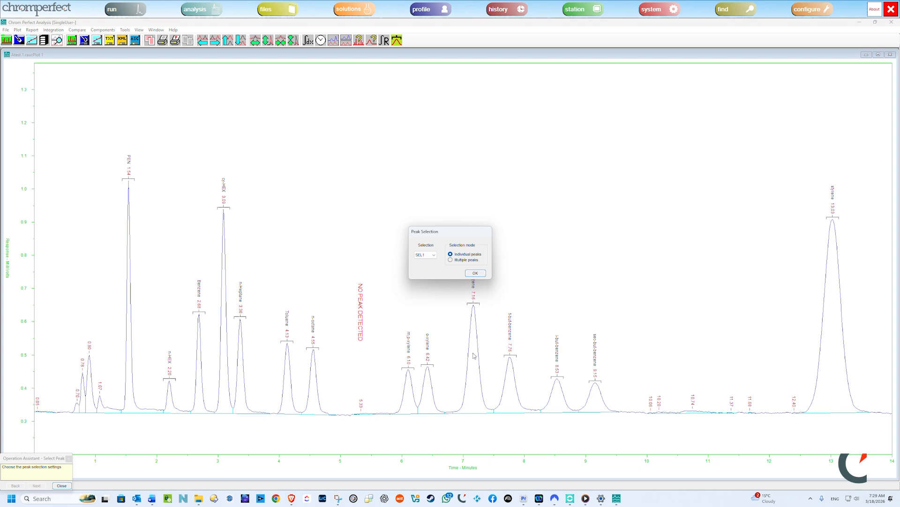
pyautogui.click(475, 273)
pyautogui.click(409, 400)
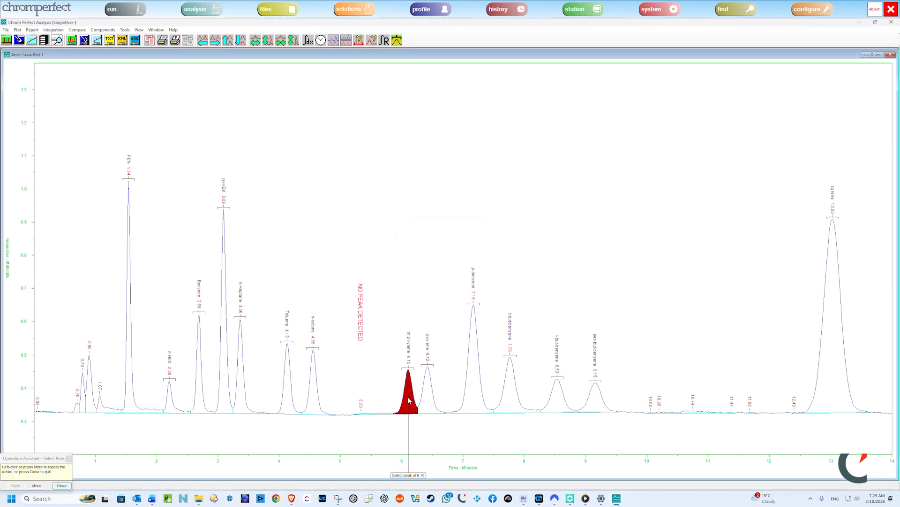
pyautogui.click(509, 398)
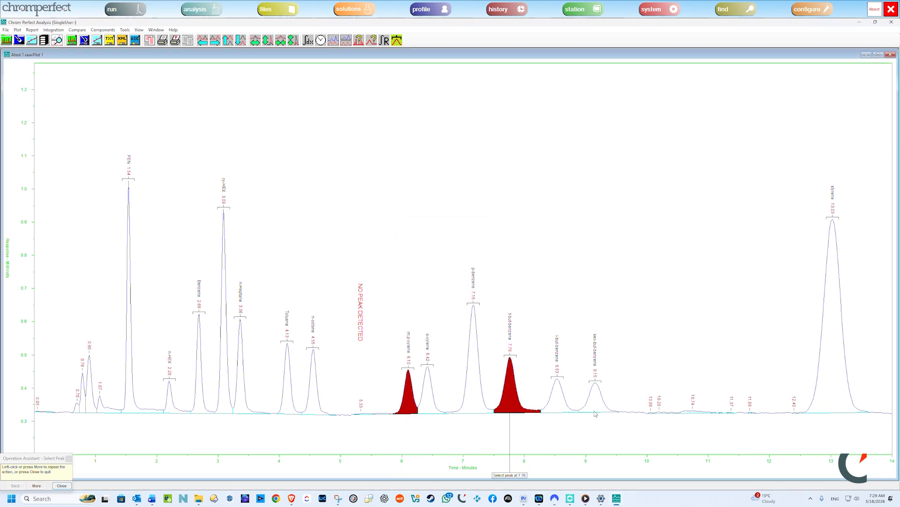
pyautogui.click(596, 408)
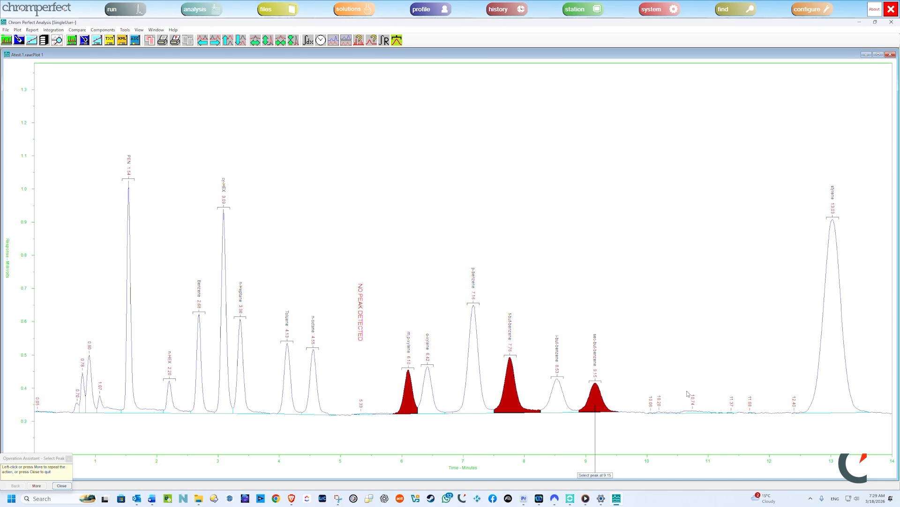
pyautogui.click(61, 486)
# Step: Select all peaks from about 5.84 to 9.73 minutes as selection SEL2 in multiple-peak mode
pyautogui.click(121, 31)
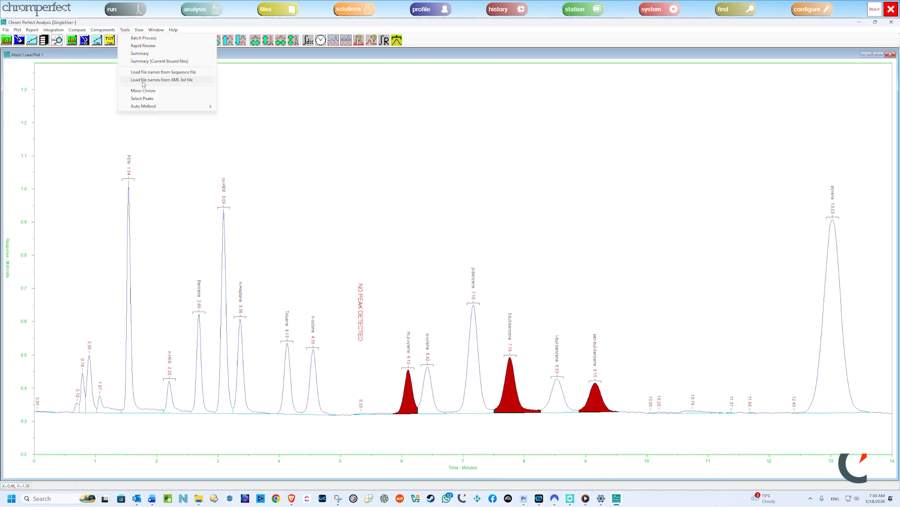
pyautogui.click(143, 99)
pyautogui.click(434, 255)
pyautogui.click(429, 271)
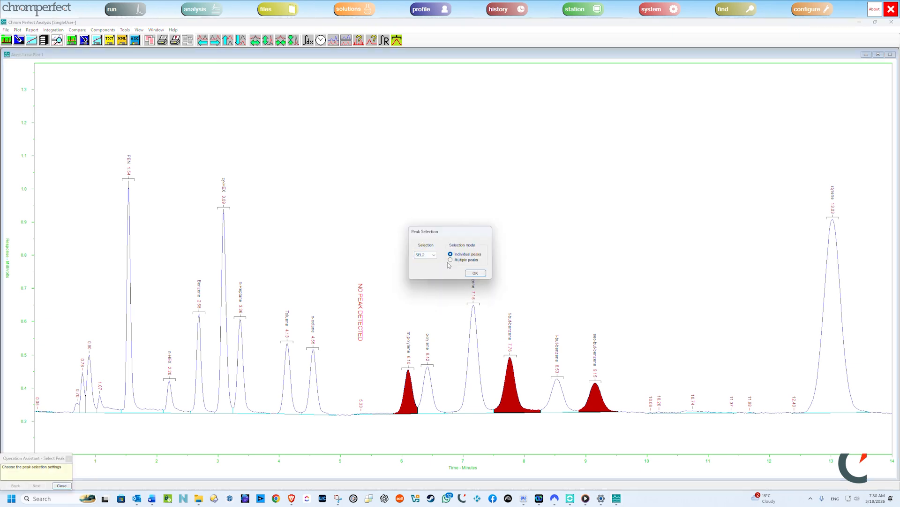
pyautogui.click(450, 260)
pyautogui.click(475, 273)
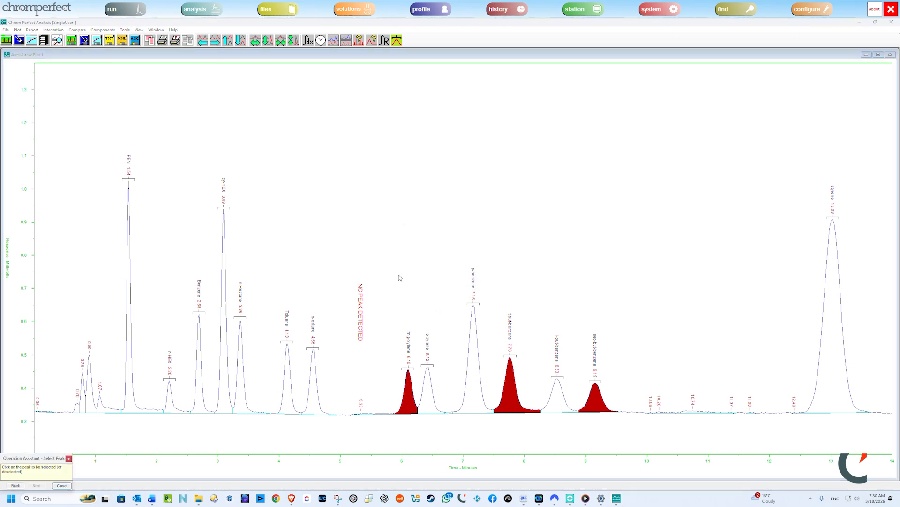
pyautogui.moveTo(392, 264)
pyautogui.mouseDown()
pyautogui.moveTo(576, 334)
pyautogui.moveTo(631, 331)
pyautogui.mouseUp()
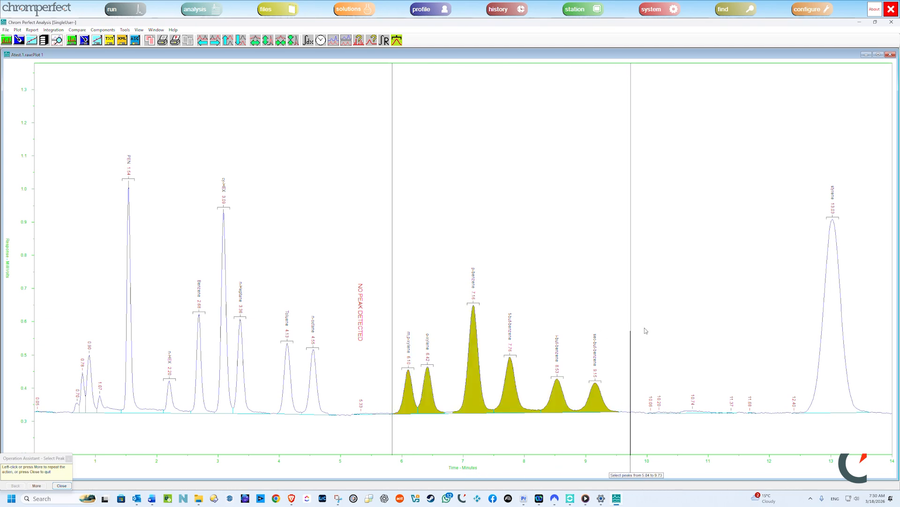
pyautogui.click(61, 486)
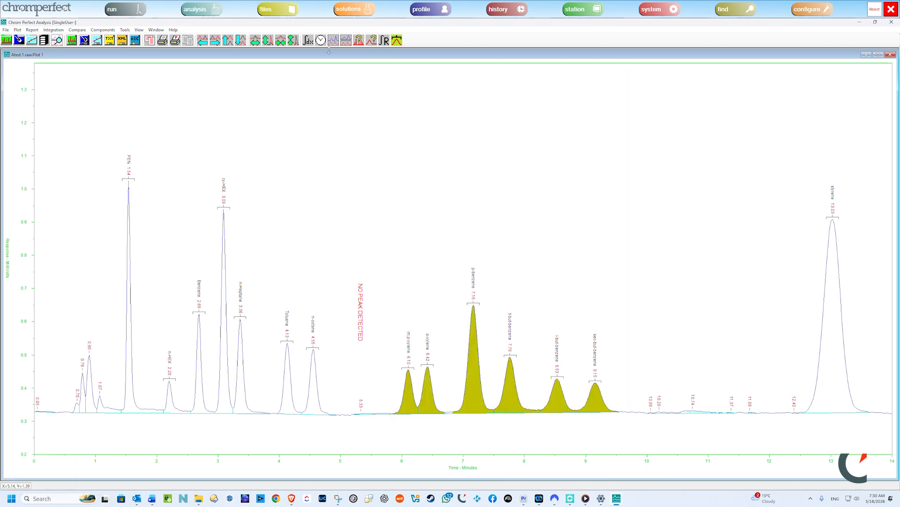
# Step: Deselect the p-benzene peak and the peak at 8.53 minutes from the highlighted peaks
pyautogui.click(132, 30)
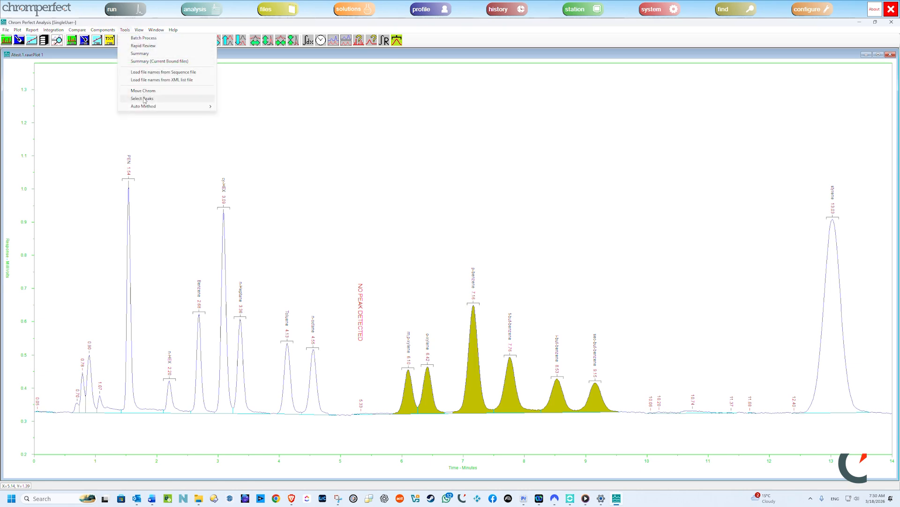
pyautogui.click(143, 98)
pyautogui.click(478, 287)
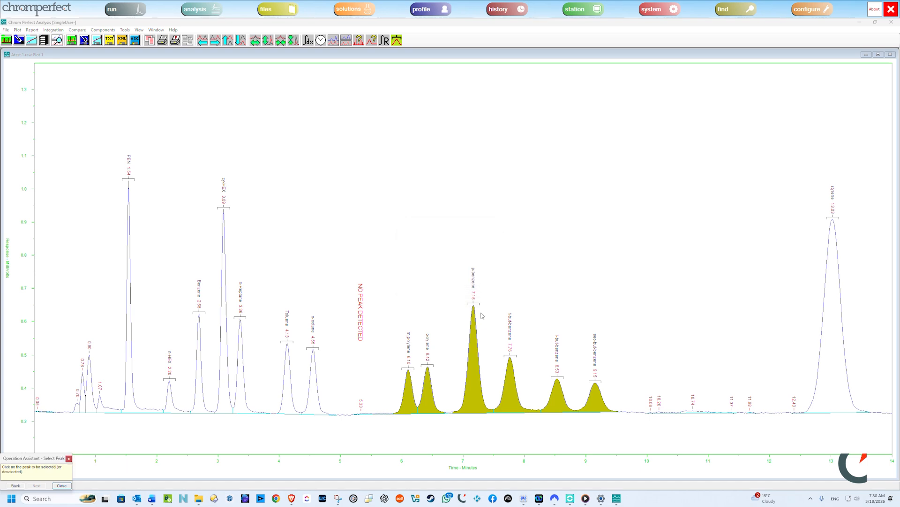
pyautogui.click(475, 347)
pyautogui.click(554, 403)
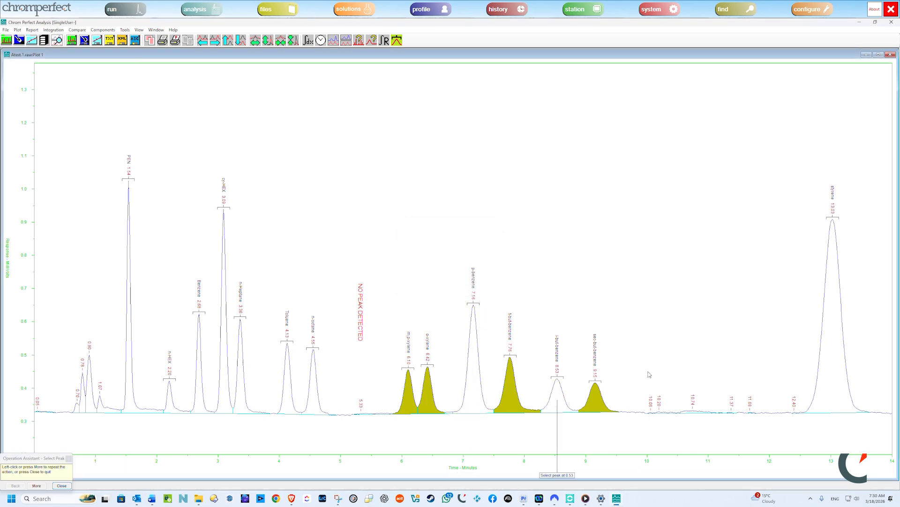
# Step: Select the peaks at 3.09, 1.54 and 4.55 minutes as selection SEL1 in individual-peak mode
pyautogui.click(62, 486)
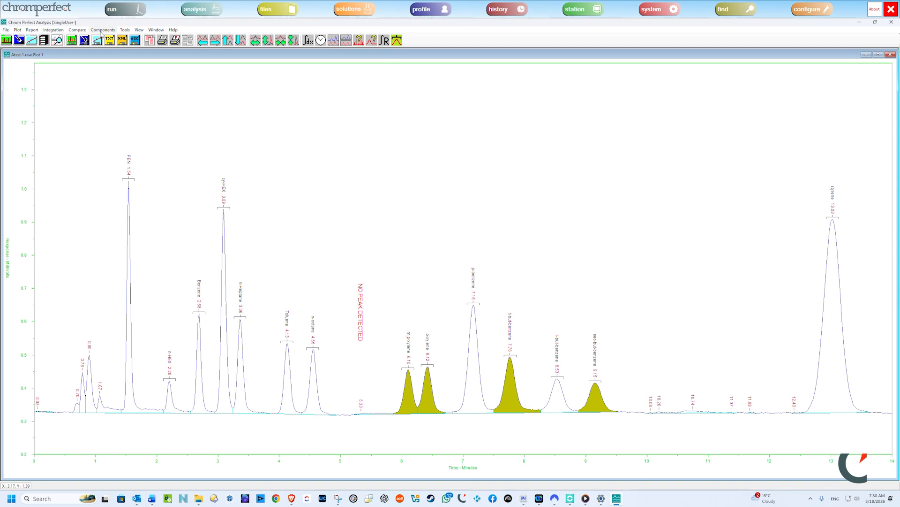
pyautogui.click(124, 30)
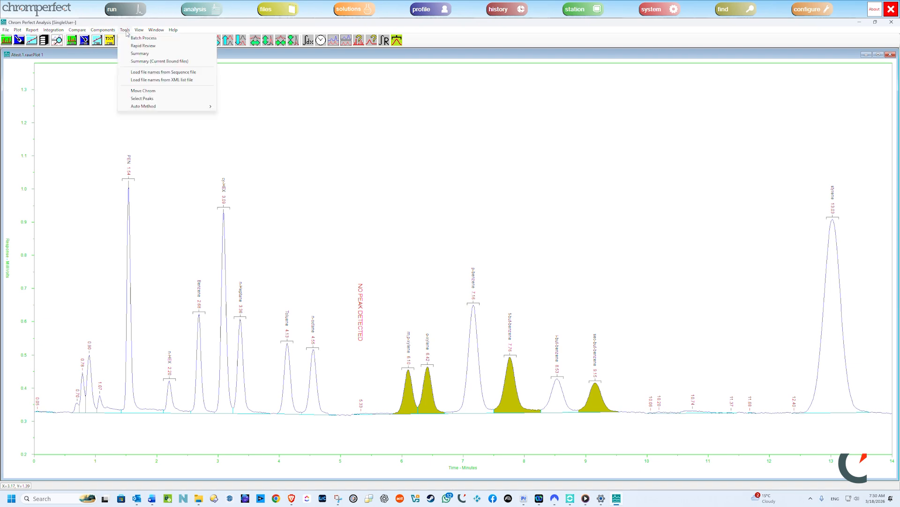
pyautogui.click(162, 100)
pyautogui.click(425, 254)
pyautogui.click(425, 271)
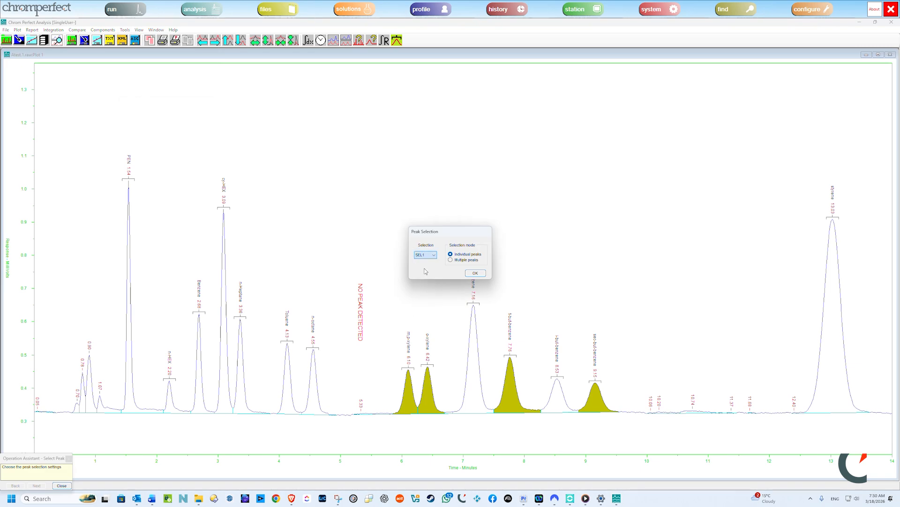
pyautogui.click(475, 273)
pyautogui.click(225, 359)
pyautogui.click(136, 356)
pyautogui.click(312, 387)
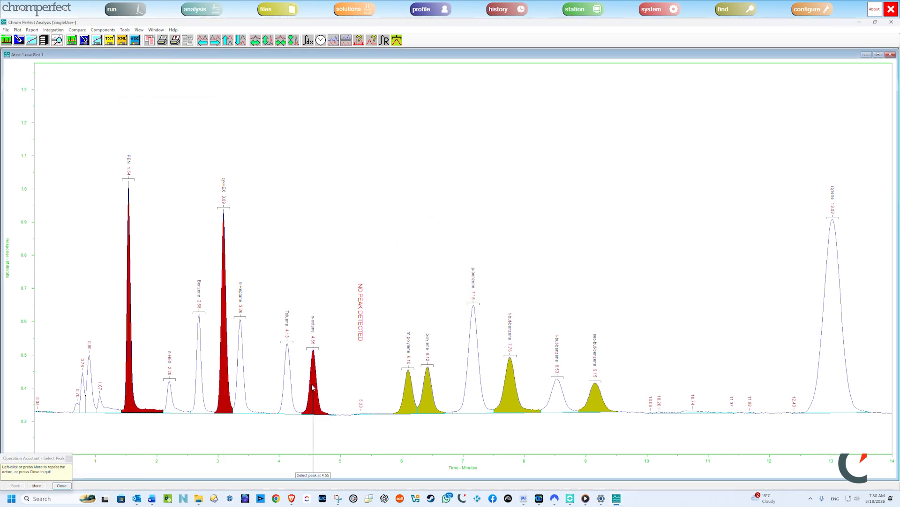
pyautogui.click(60, 487)
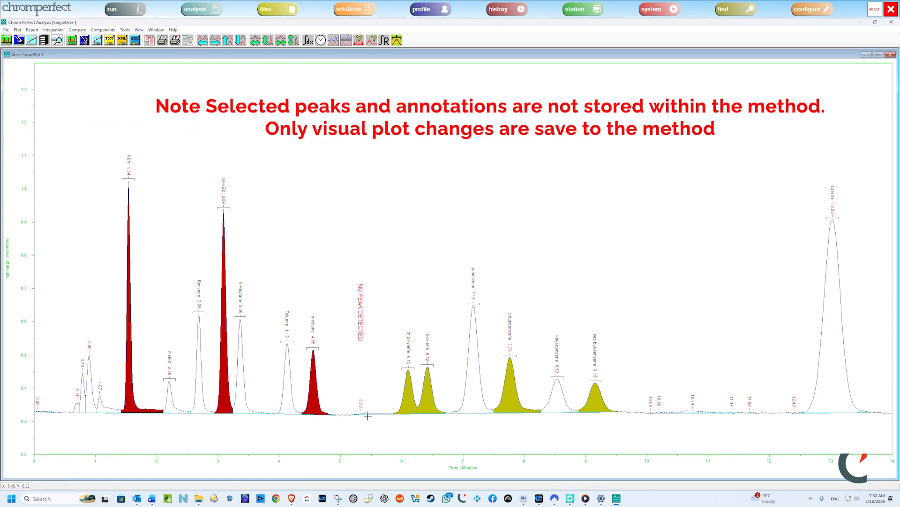
# Step: Save the current method under the new file name "My New Method"
pyautogui.click(6, 30)
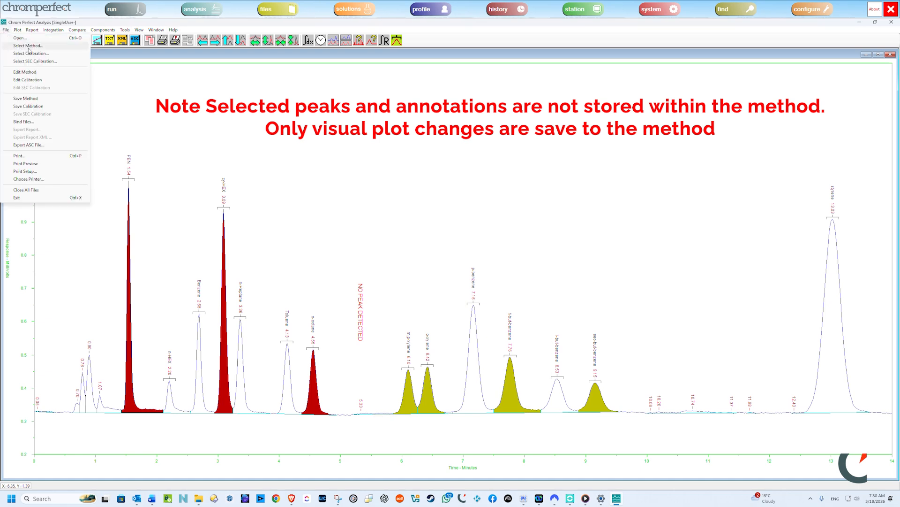
pyautogui.click(32, 98)
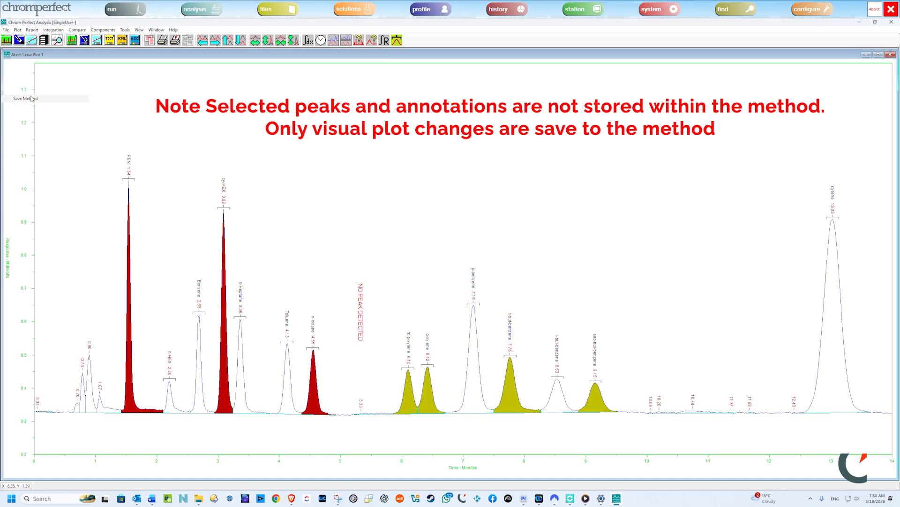
pyautogui.doubleClick(469, 241)
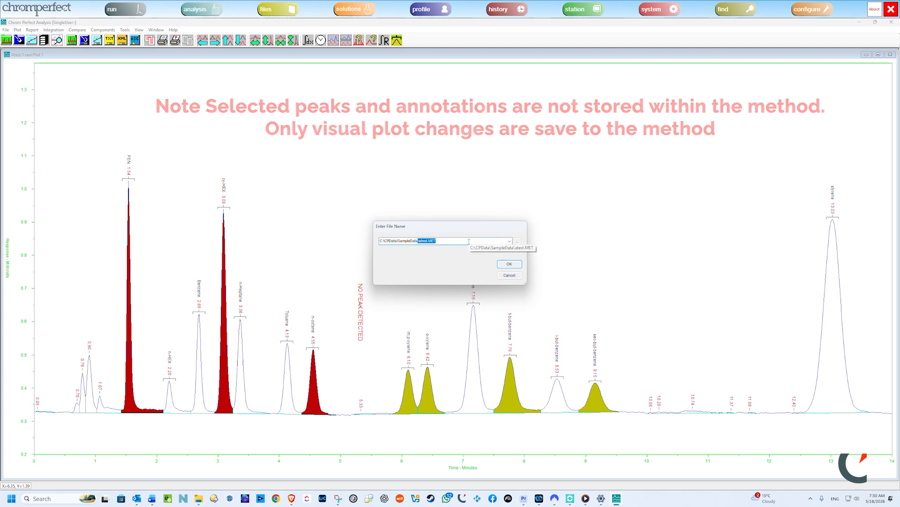
pyautogui.write('M')
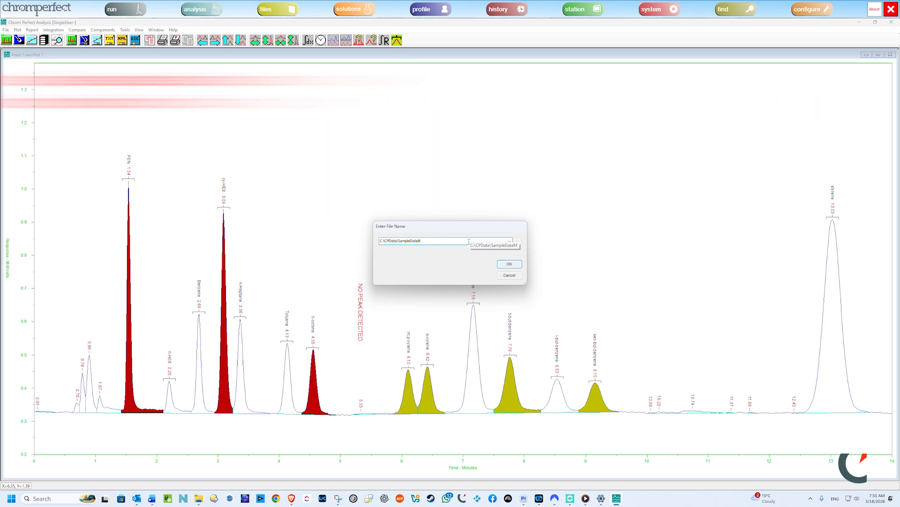
pyautogui.write('y New Method')
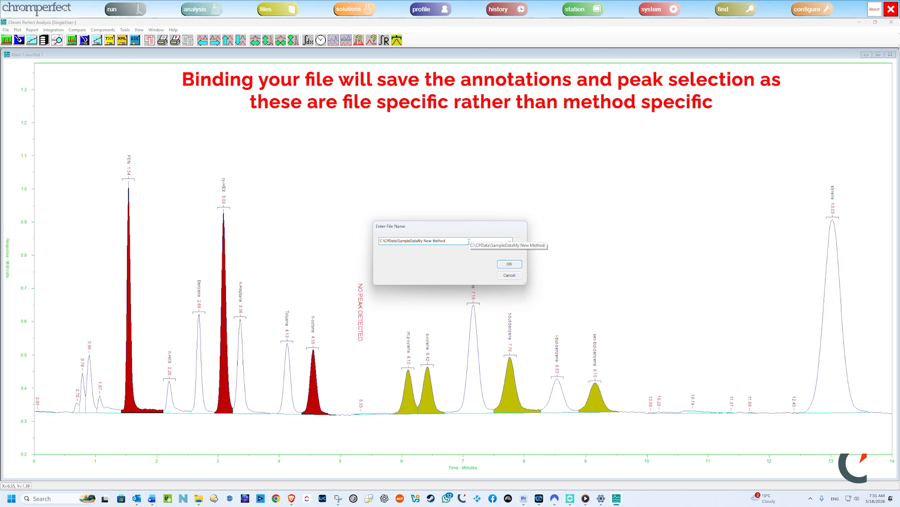
pyautogui.click(517, 266)
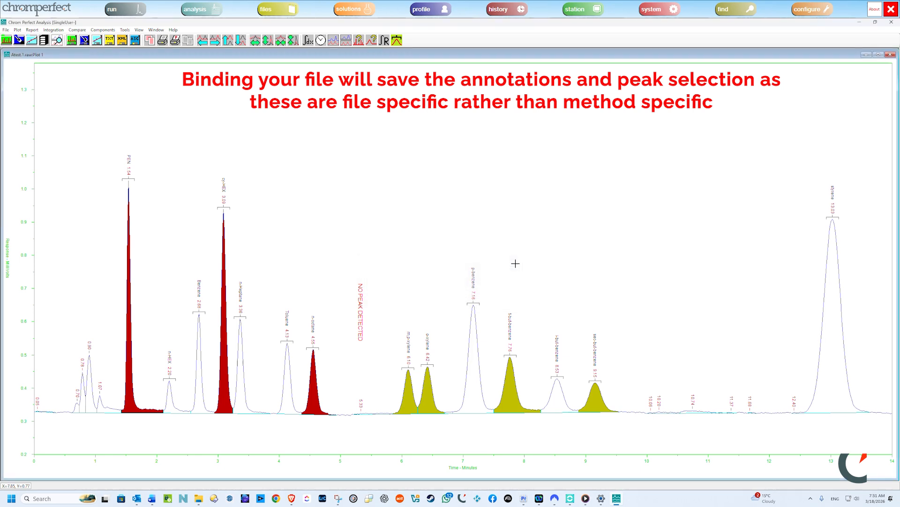